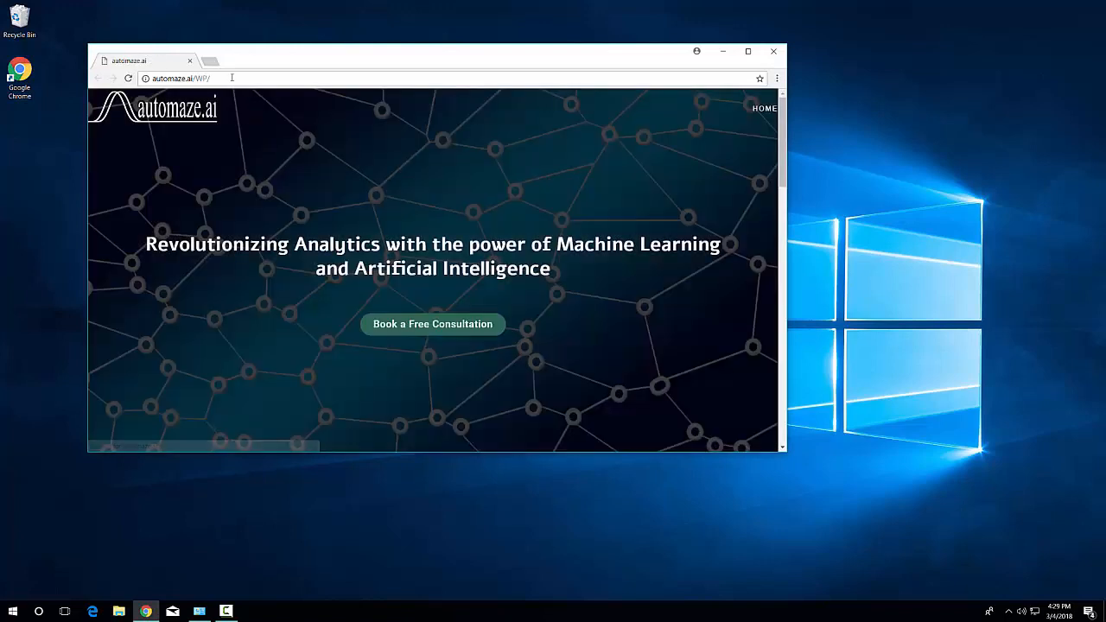
- Open the Anaconda download page at anaconda.com/download
left_click(231, 77)
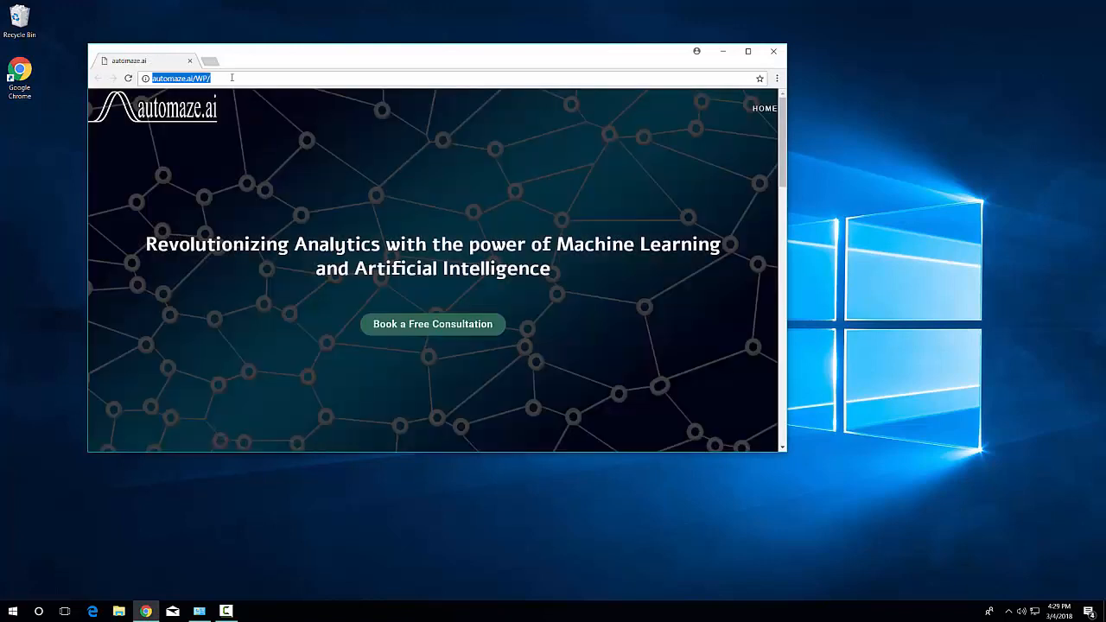
type("ana")
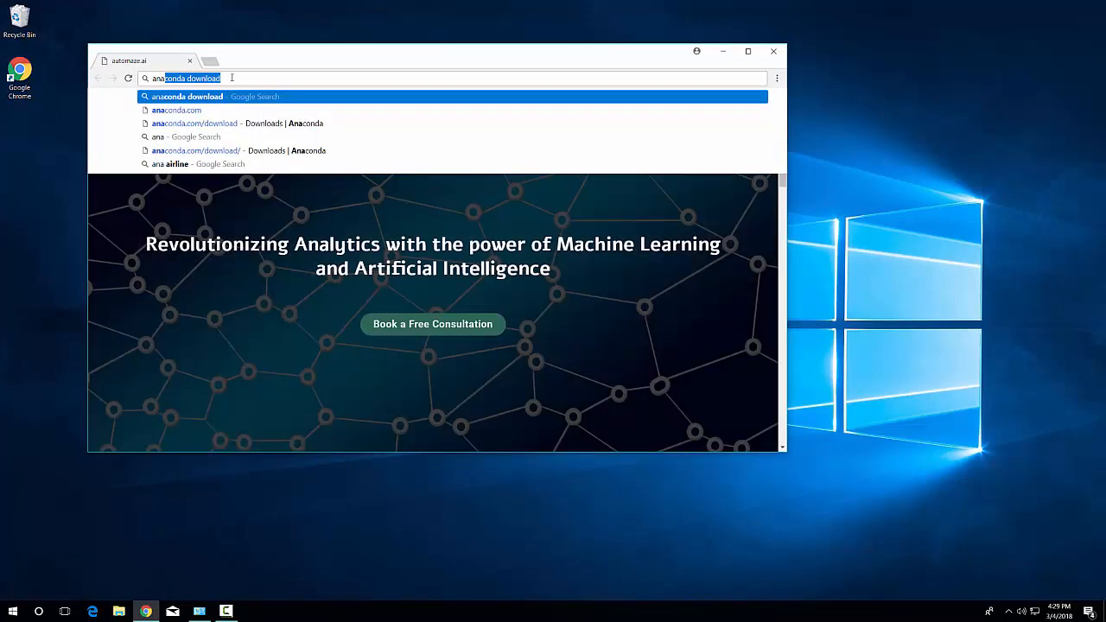
key("Down")
key("Down")
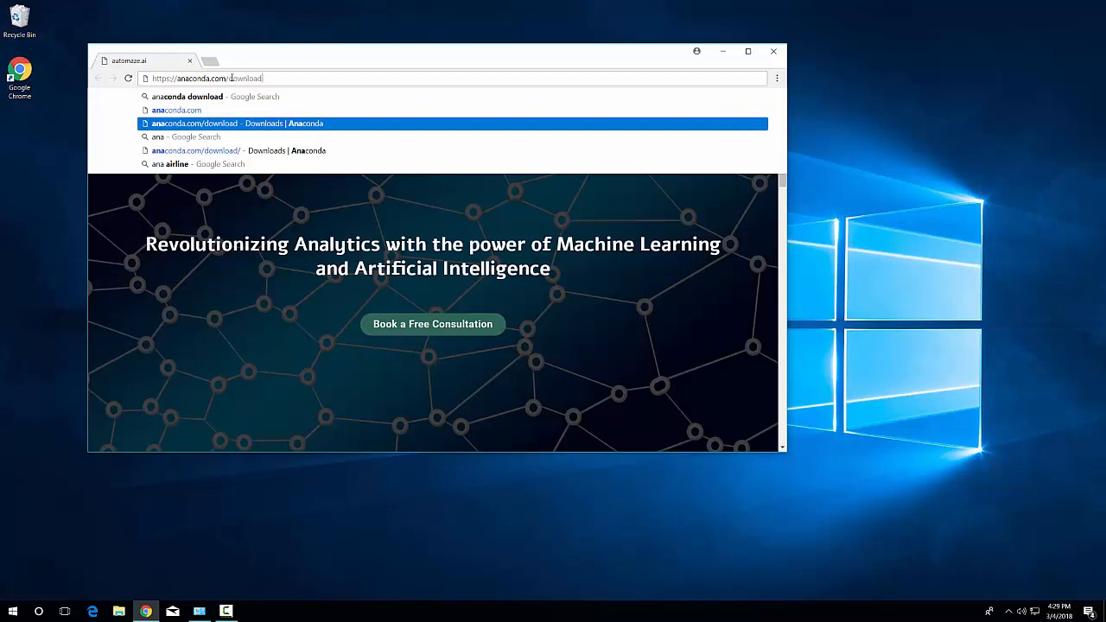
key("Return")
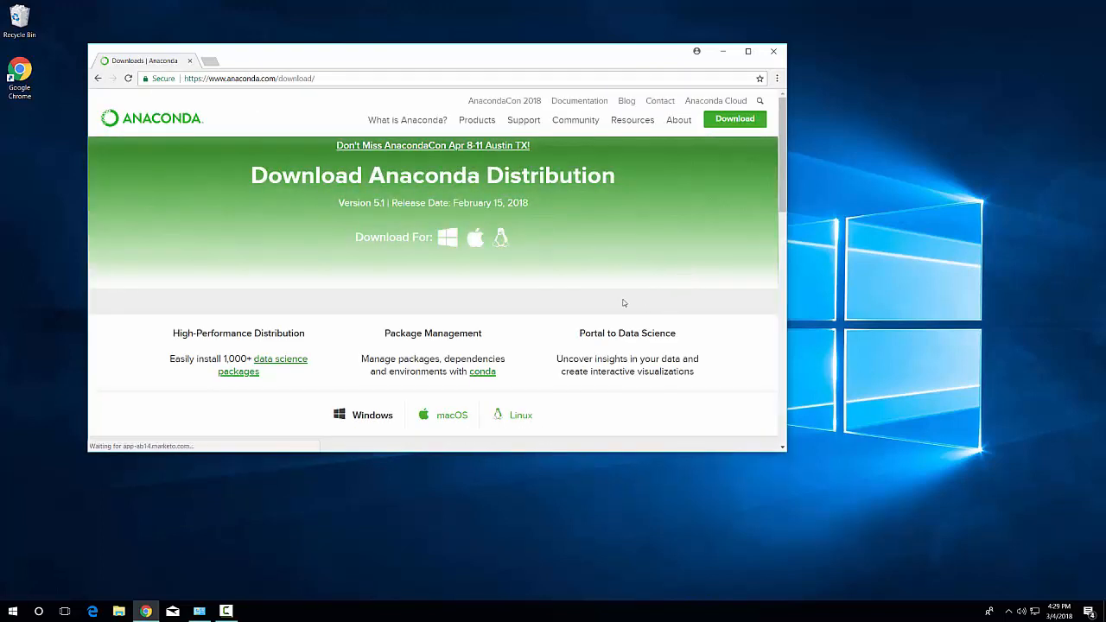
- Download the 64-Bit Graphical Installer for the Python 3.6 version on Windows and decline the starter guide offer
scroll(655, 284, "down", 3)
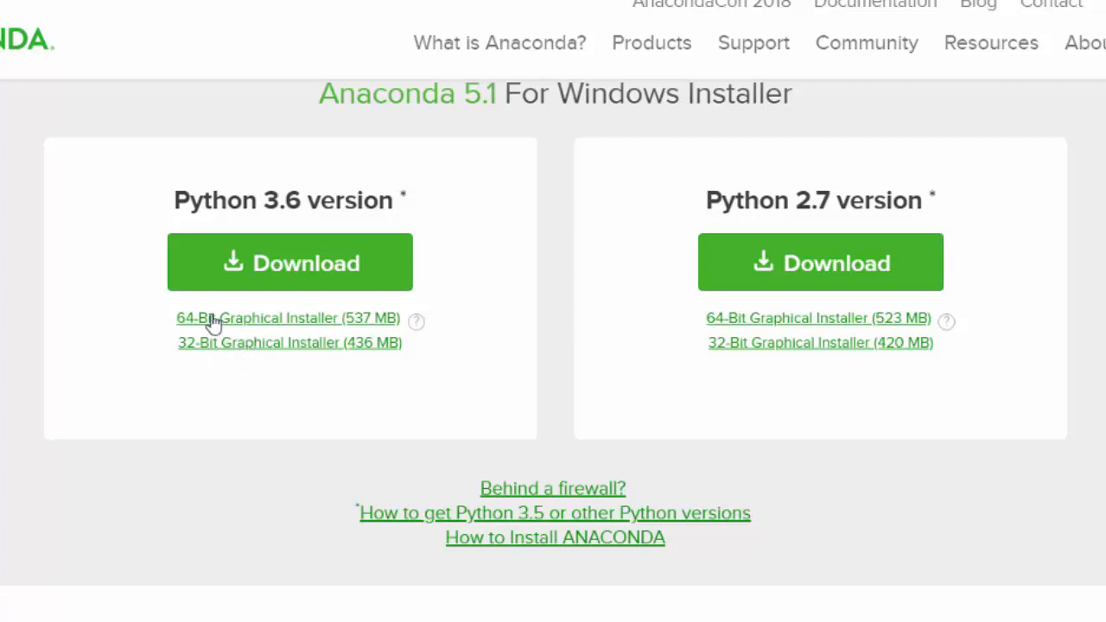
left_click(272, 326)
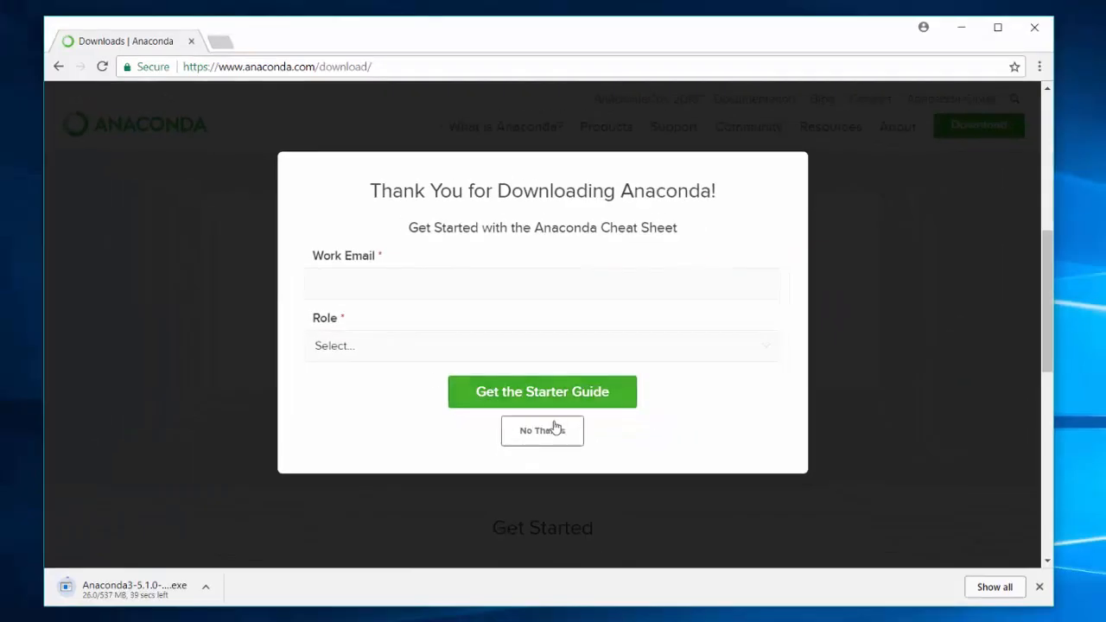
left_click(538, 432)
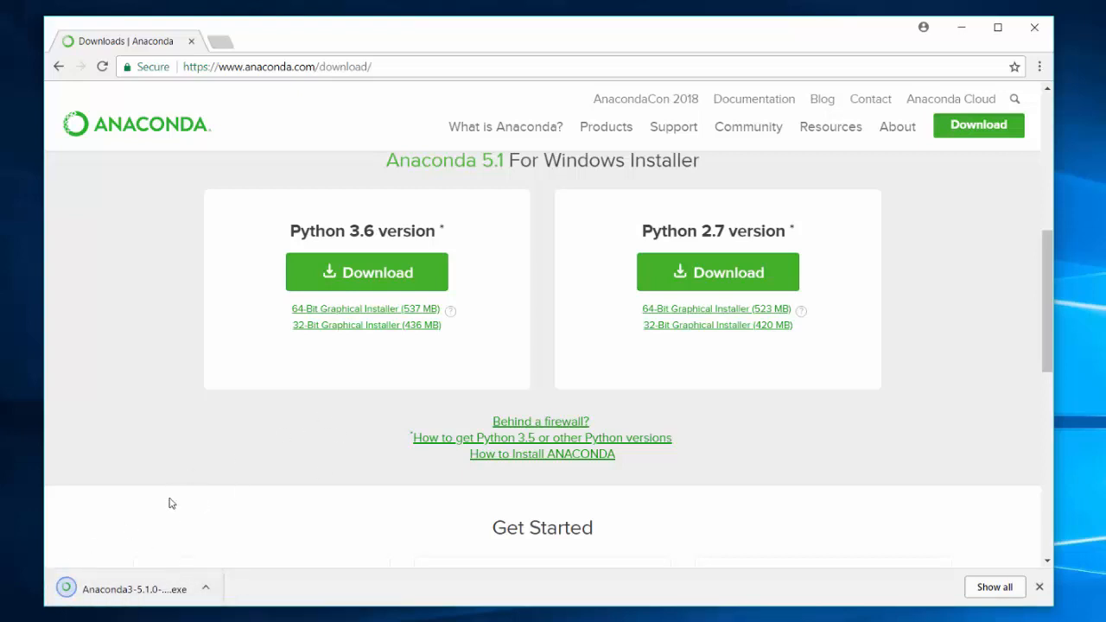
- Run the downloaded Anaconda3 5.1.0 (64-bit) installer and accept its license agreement
left_click(762, 413)
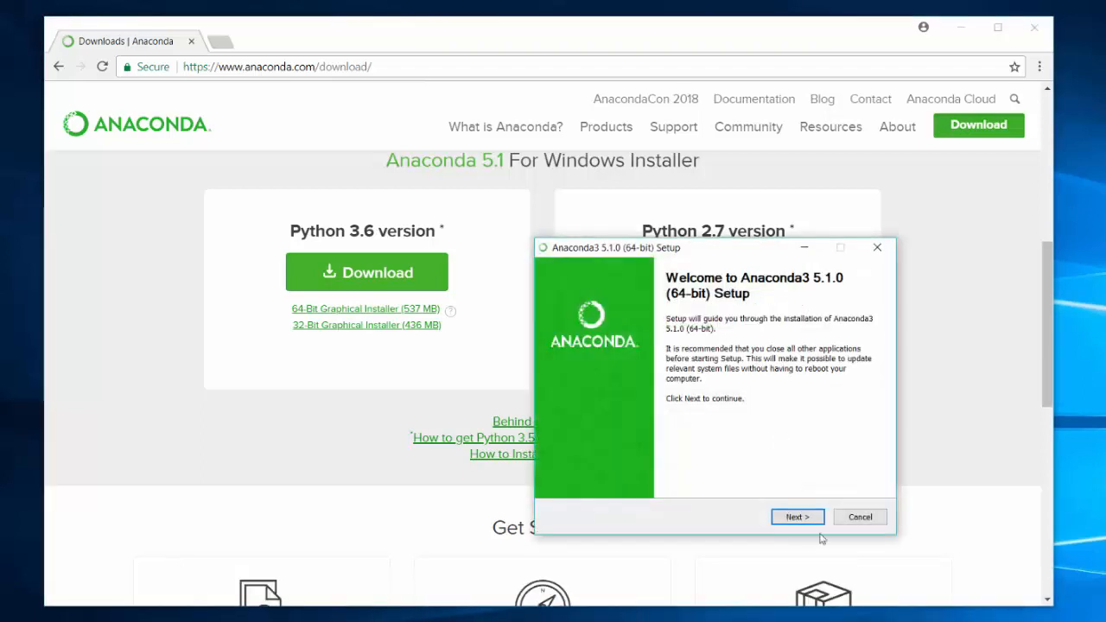
left_click(806, 523)
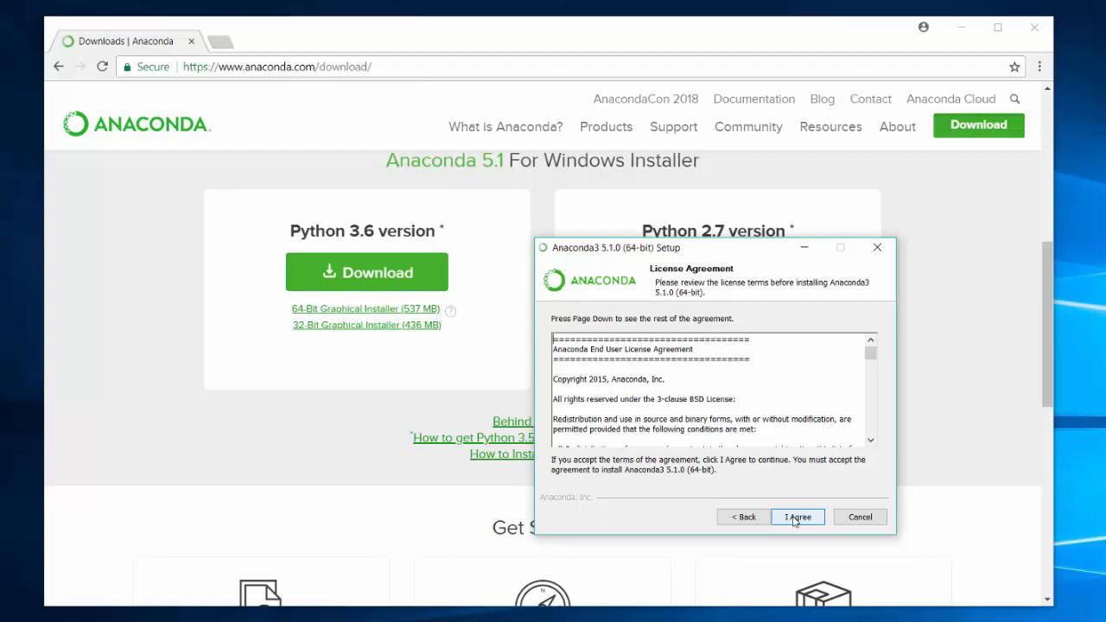
left_click(795, 519)
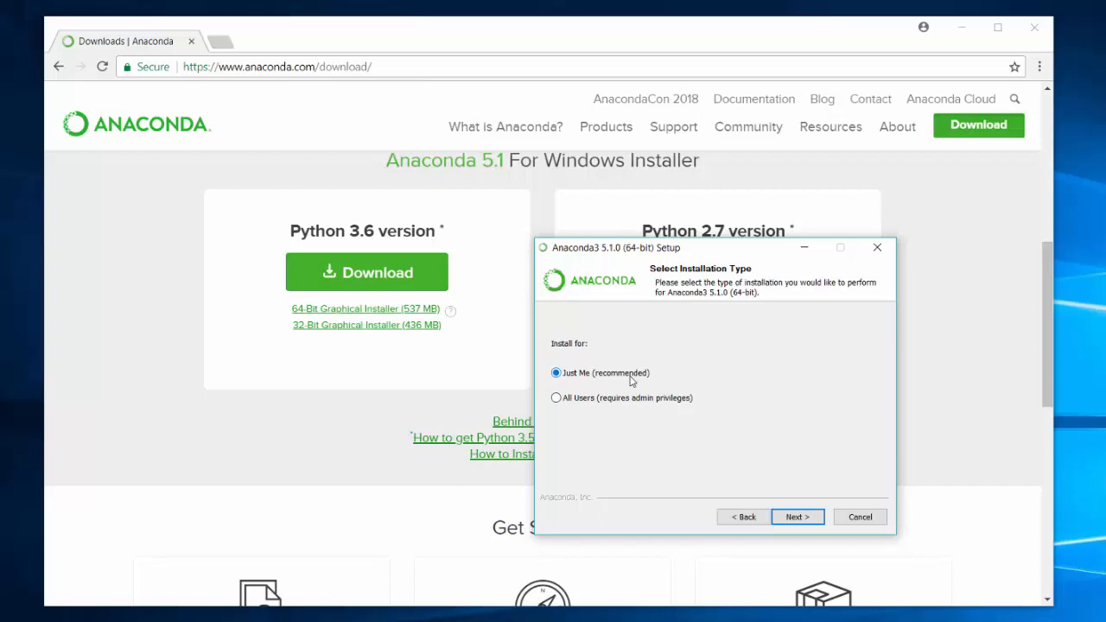
- Set the installation type to All Users and grant the administrator privileges
left_click(558, 401)
left_click(799, 518)
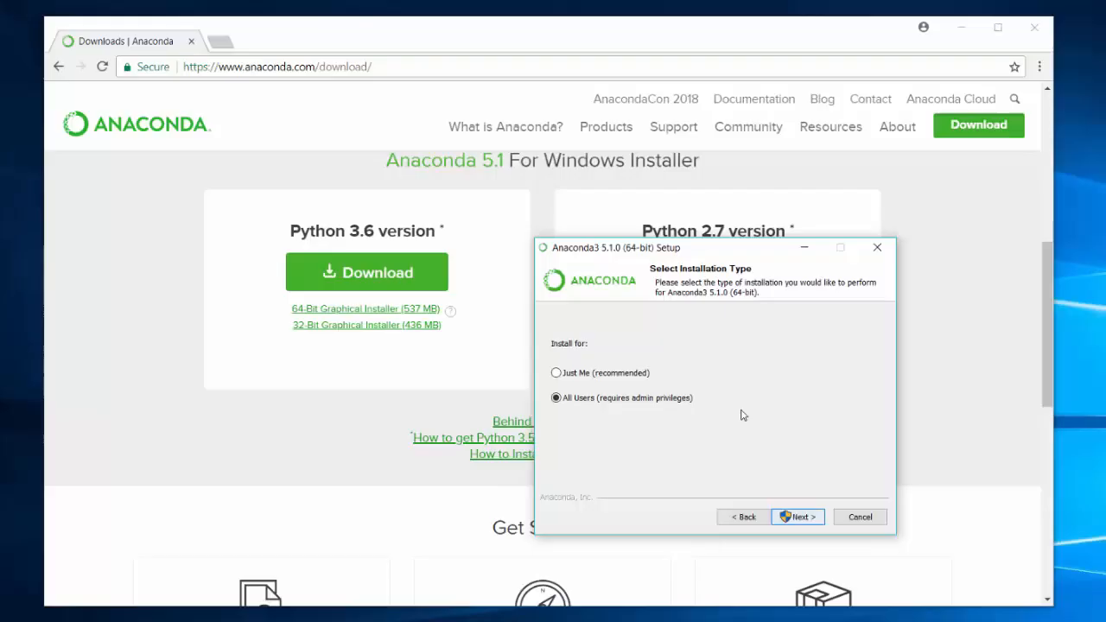
key("Return")
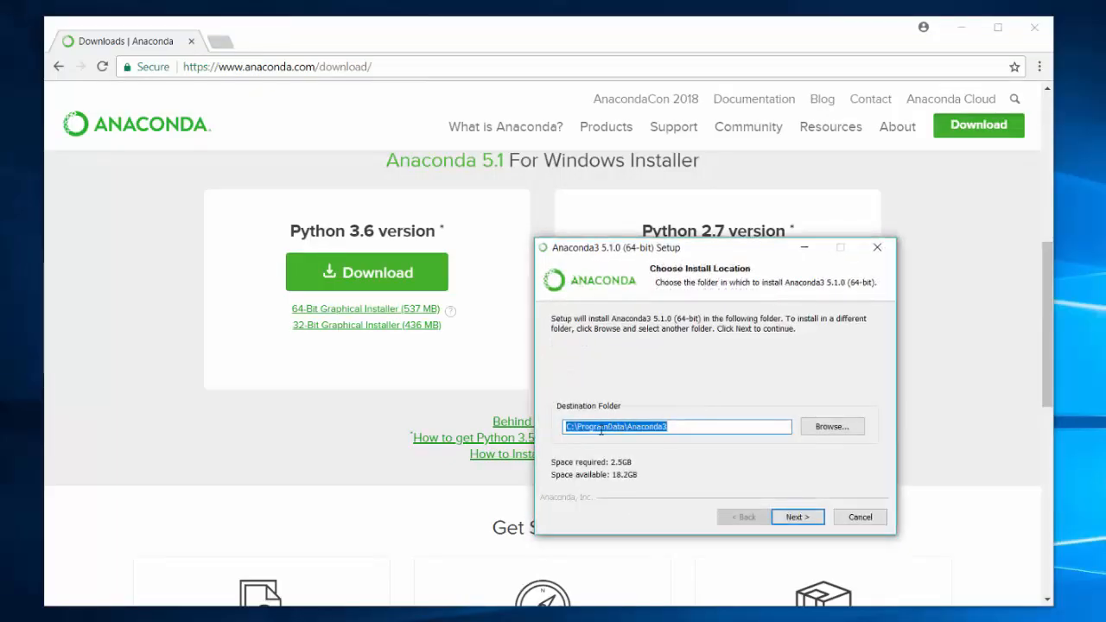
- Install Anaconda3 into C:\ProgramData\Anaconda3 with the default advanced options
left_click(715, 426)
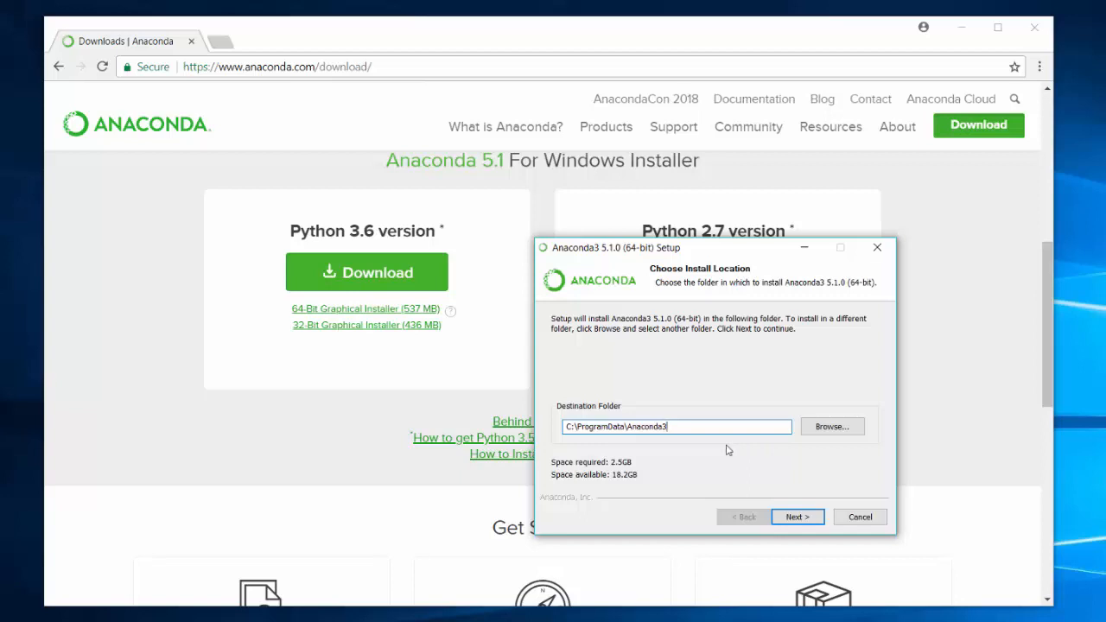
left_click(798, 519)
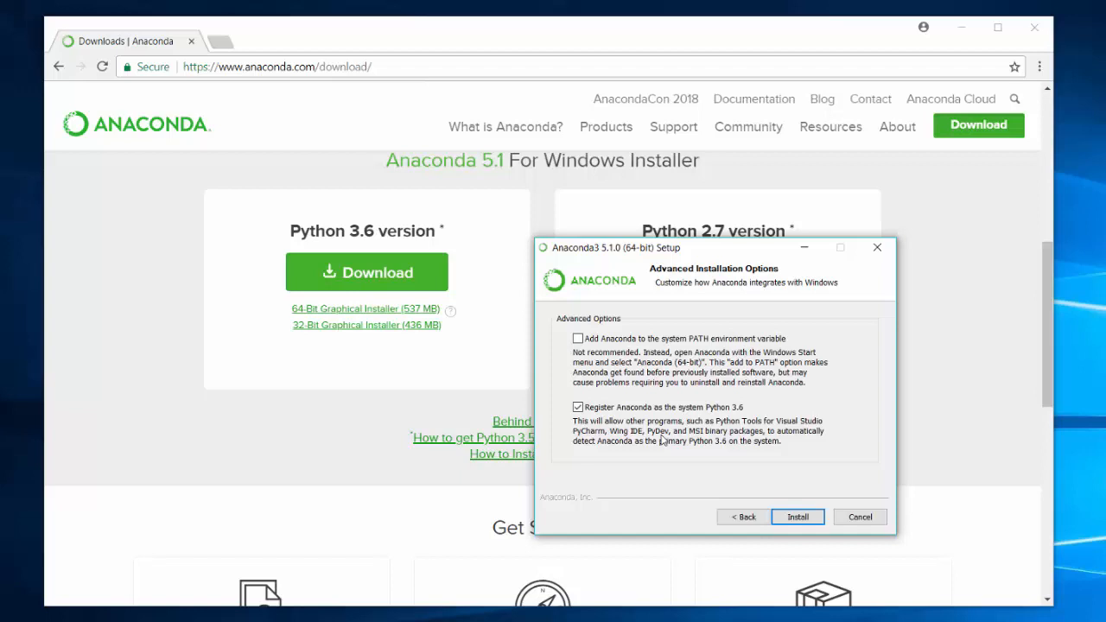
left_click(799, 517)
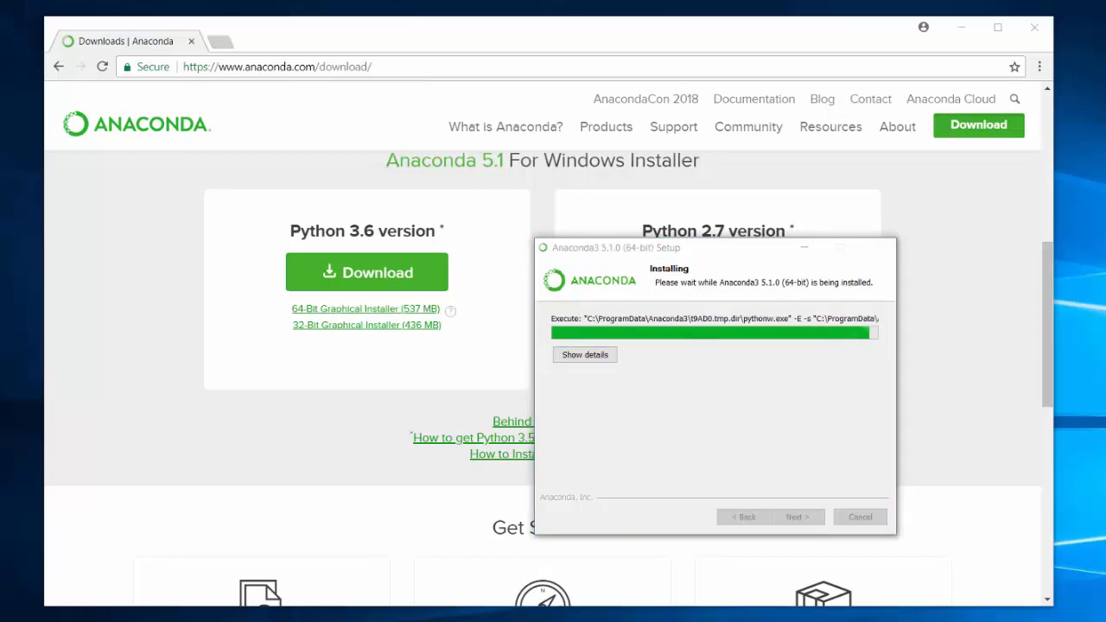
left_click(737, 430)
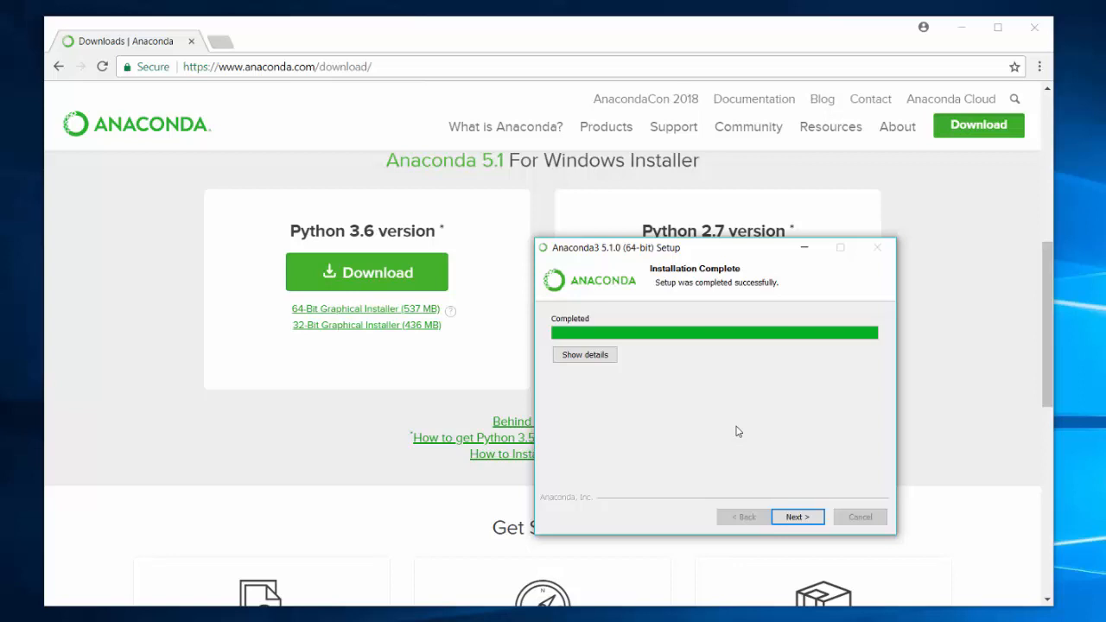
- Finish the setup without installing Microsoft VSCode or opening the two learn-more pages, and close the browser
left_click(799, 518)
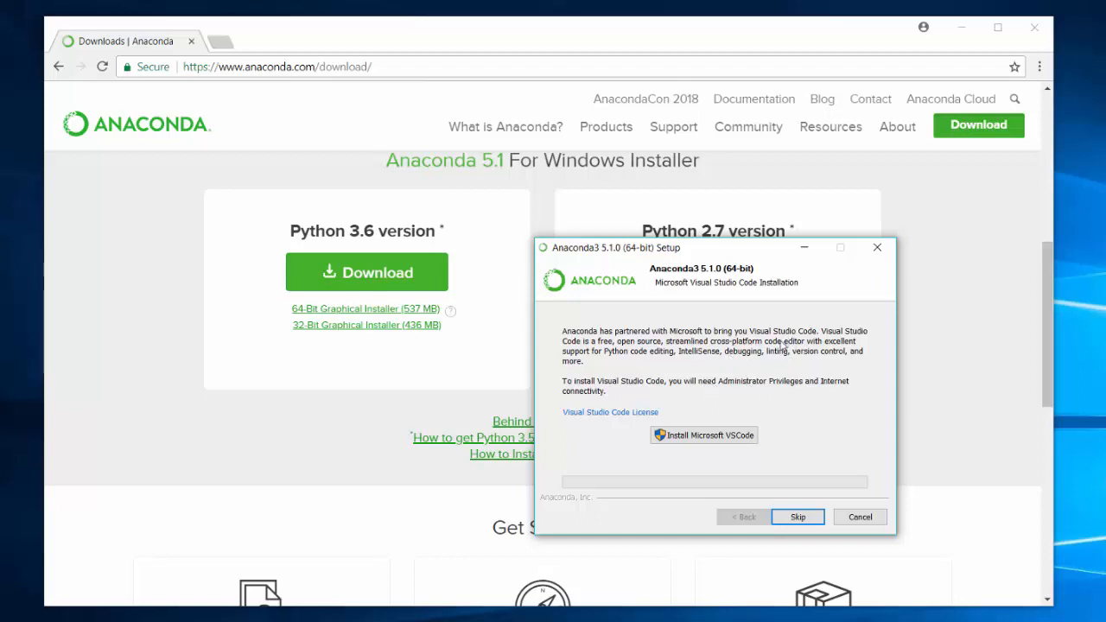
left_click(795, 519)
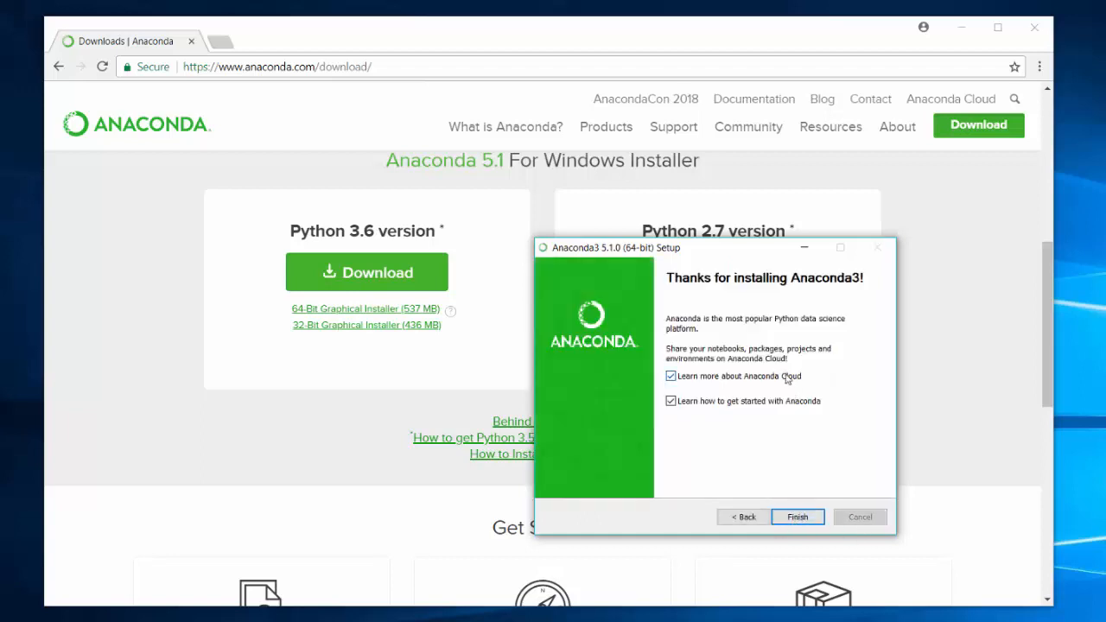
left_click(671, 378)
left_click(671, 402)
left_click(797, 518)
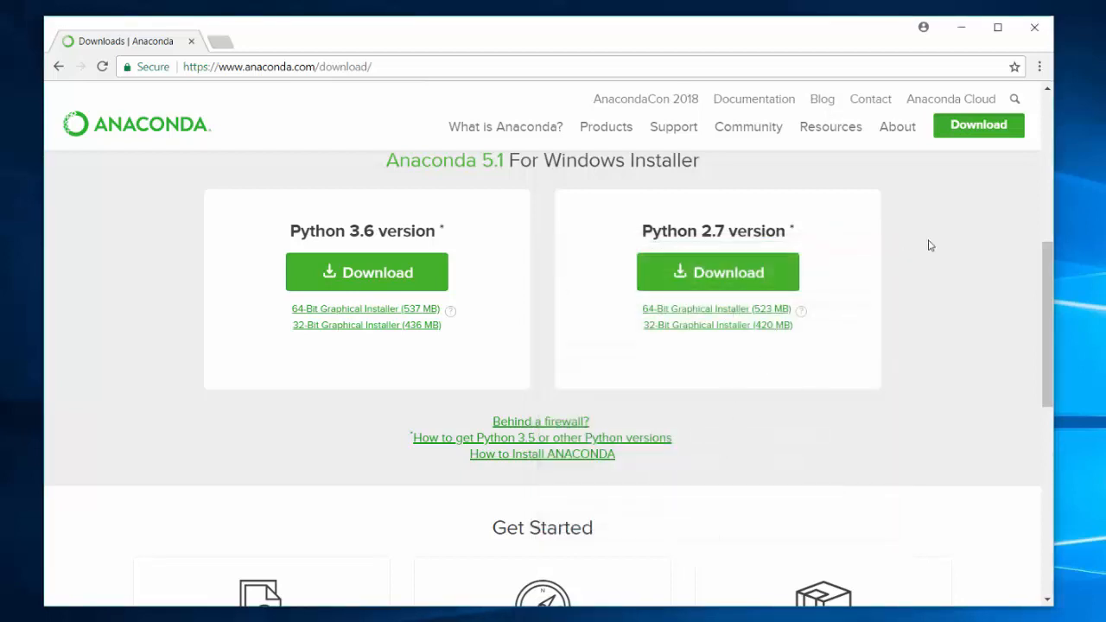
left_click(1034, 27)
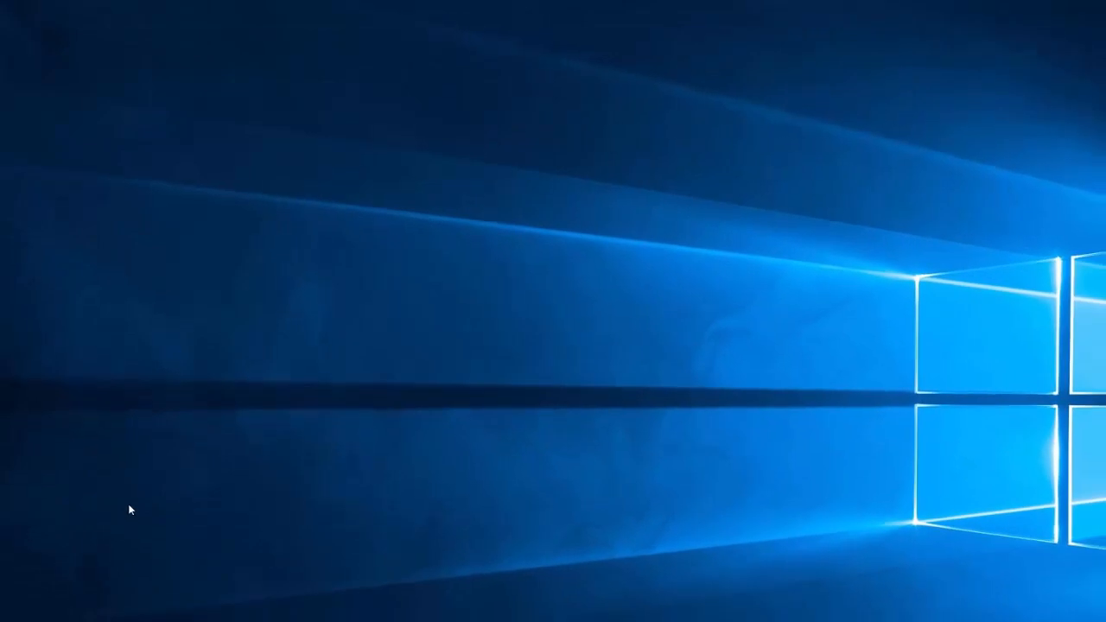
- Open the folder C:\ProgramData\Anaconda3 in File Explorer and maximize the window
key("super+e")
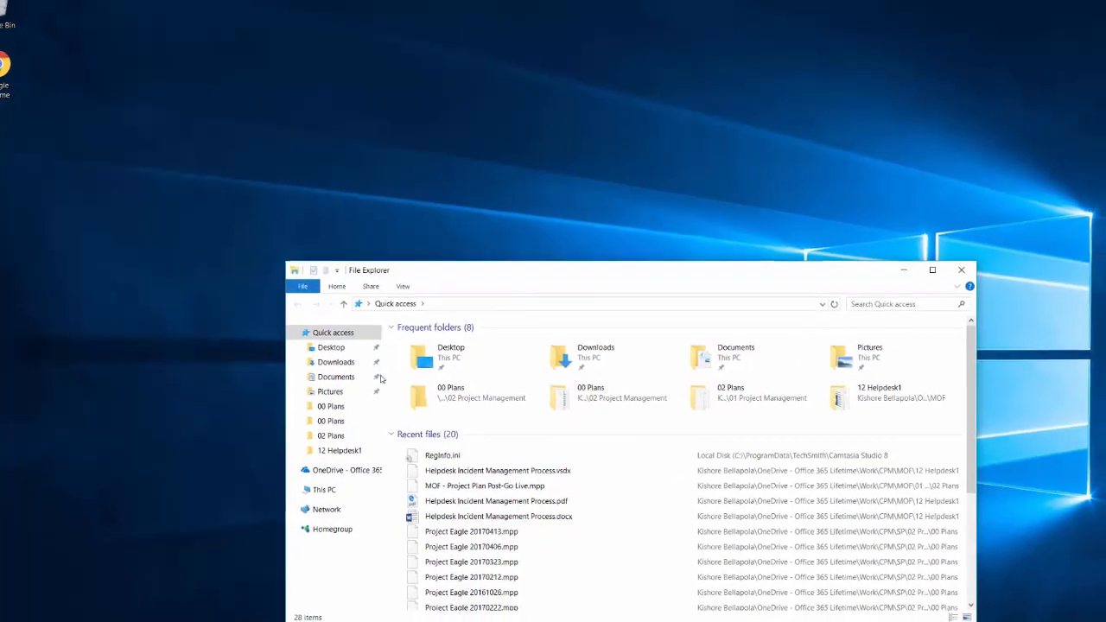
left_click(312, 455)
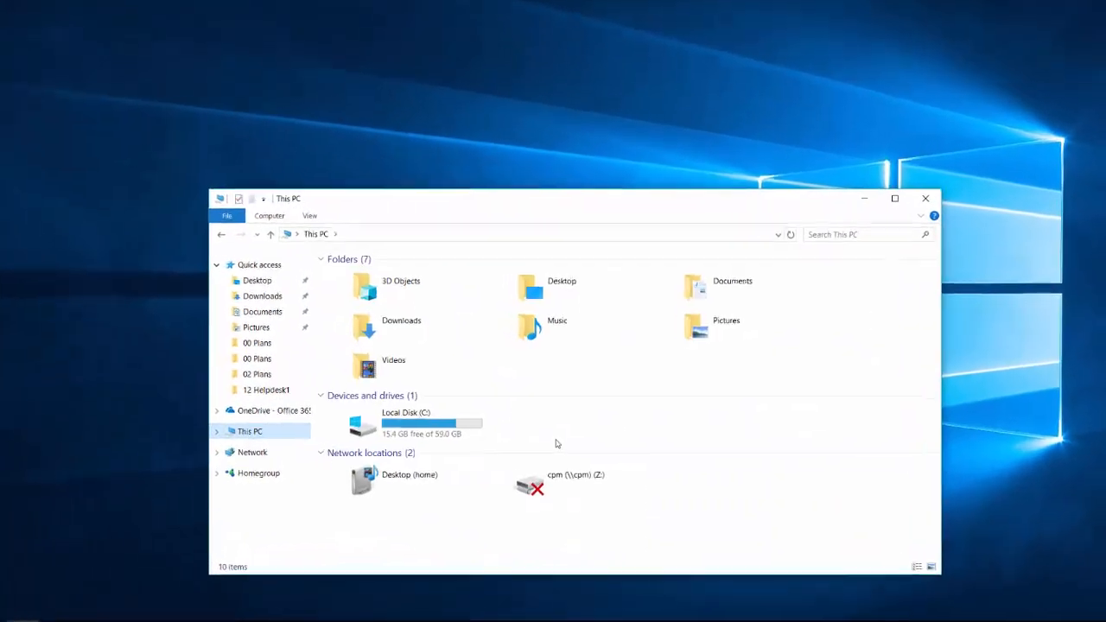
left_click(460, 450)
double_click(380, 406)
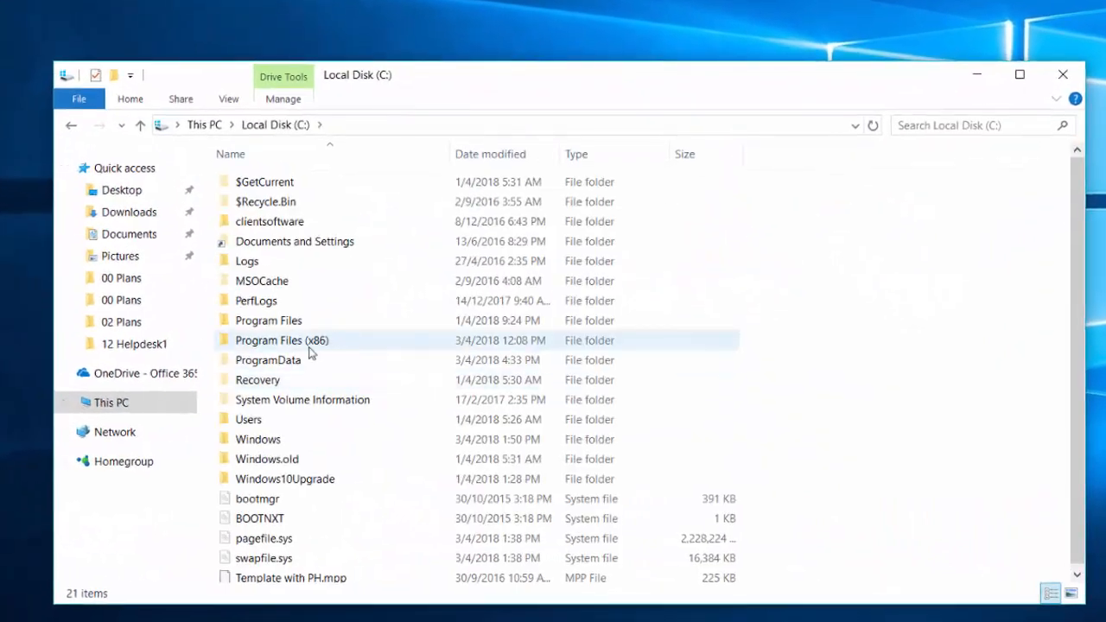
double_click(319, 358)
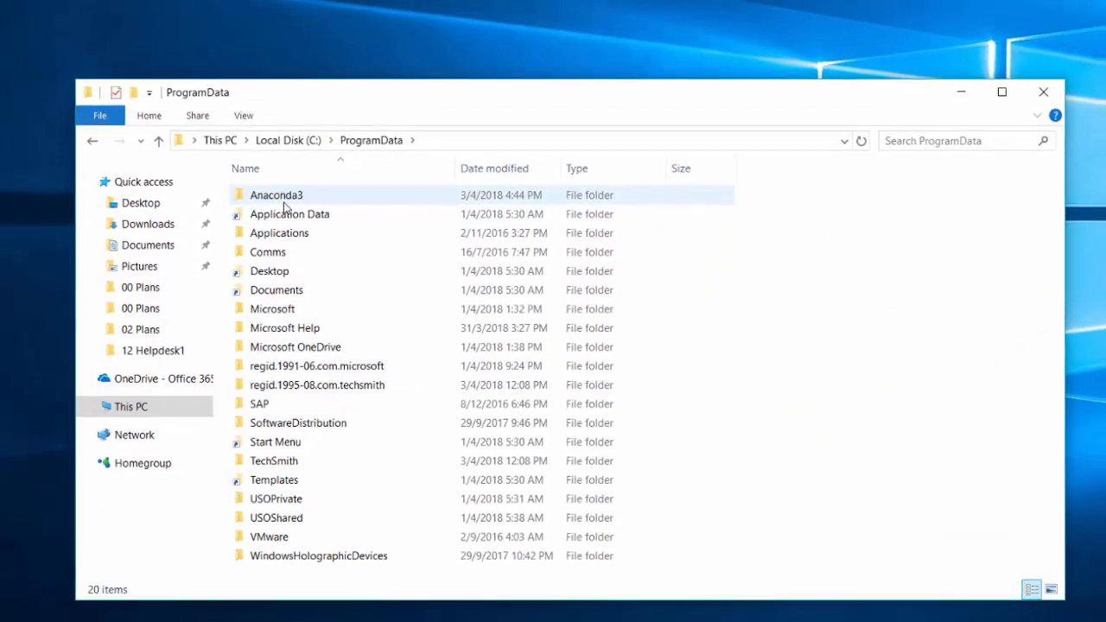
double_click(333, 249)
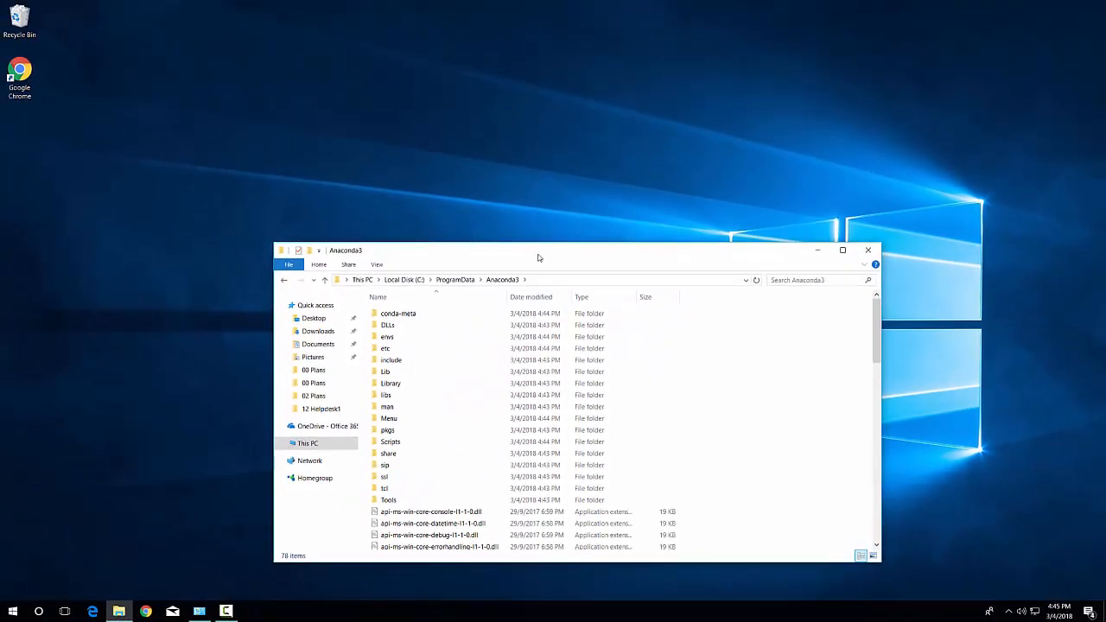
double_click(551, 259)
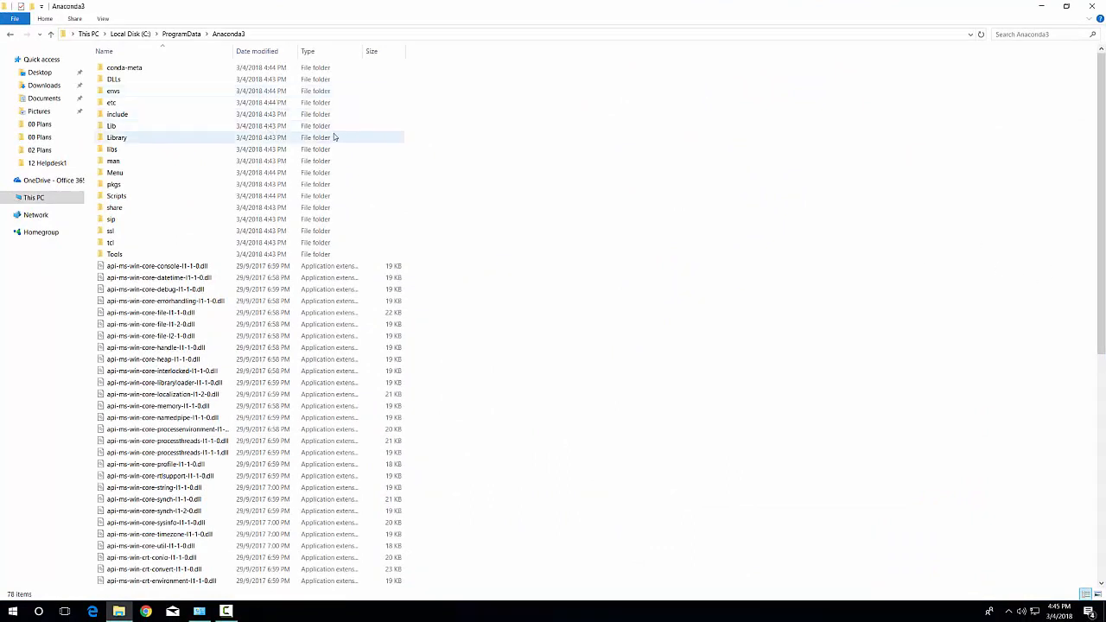
- Open the pkgs folder and locate the scikit-learn and seaborn package folders
left_click(113, 184)
double_click(114, 184)
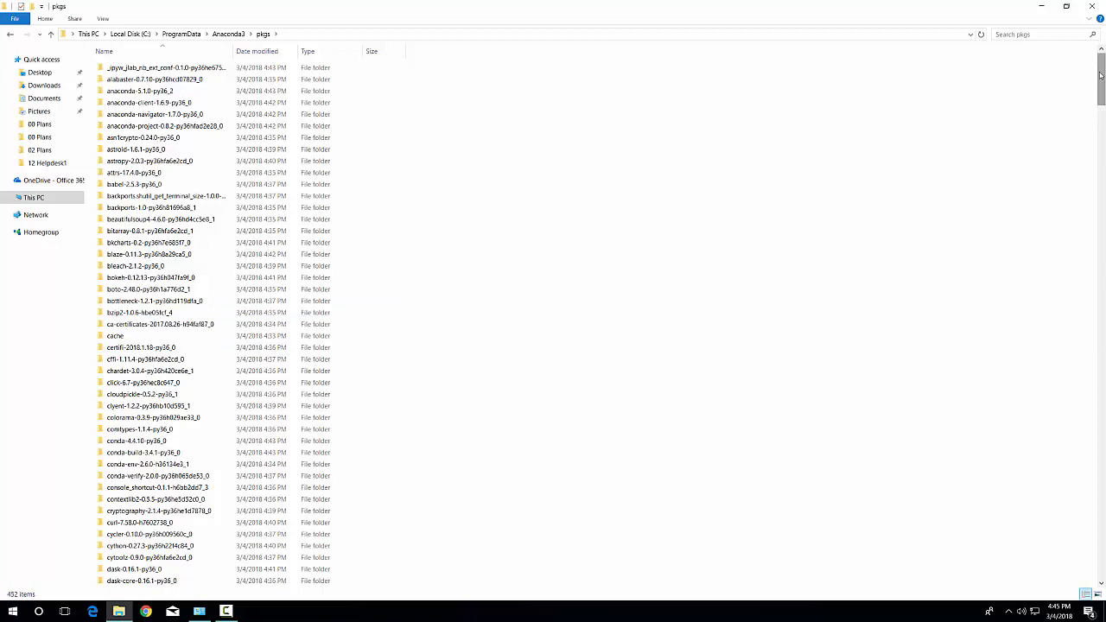
left_click_drag(1101, 76, 1093, 251)
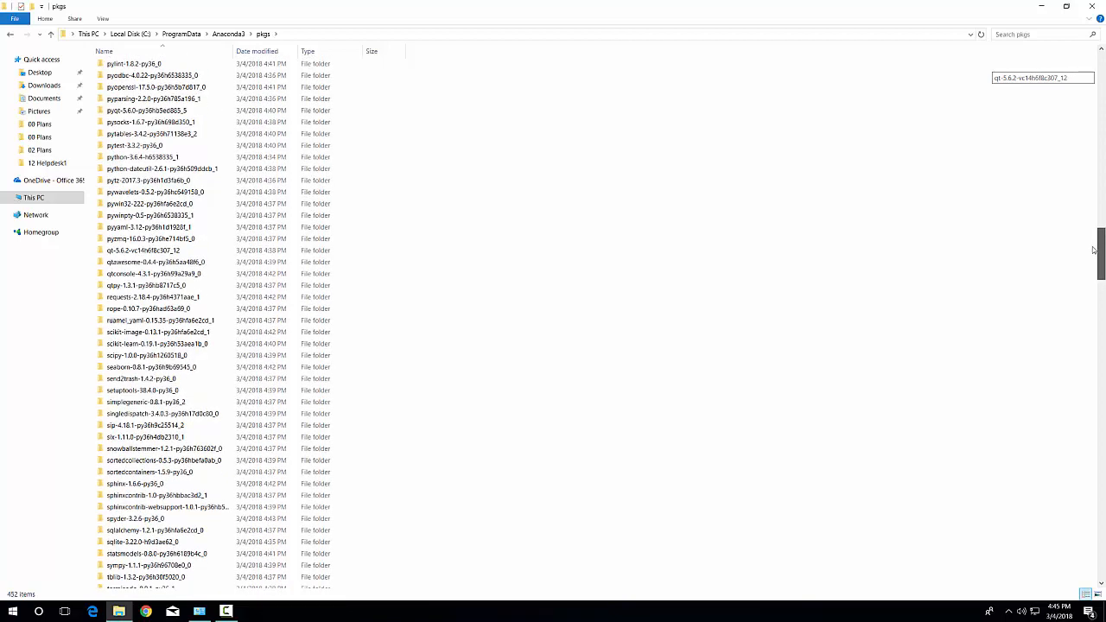
left_click(150, 346)
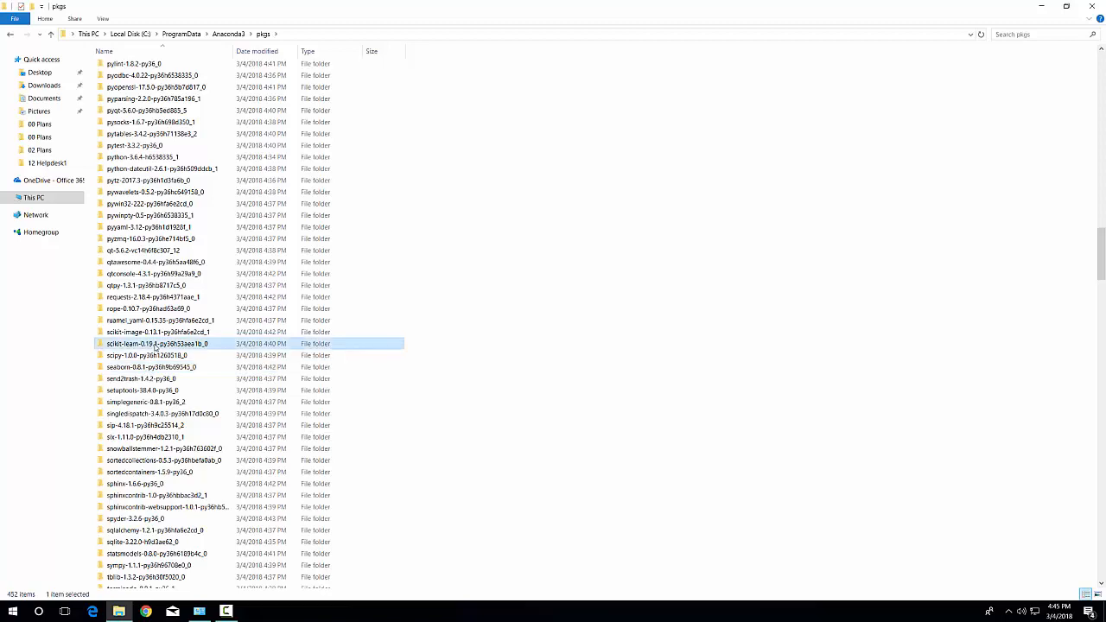
left_click(152, 369)
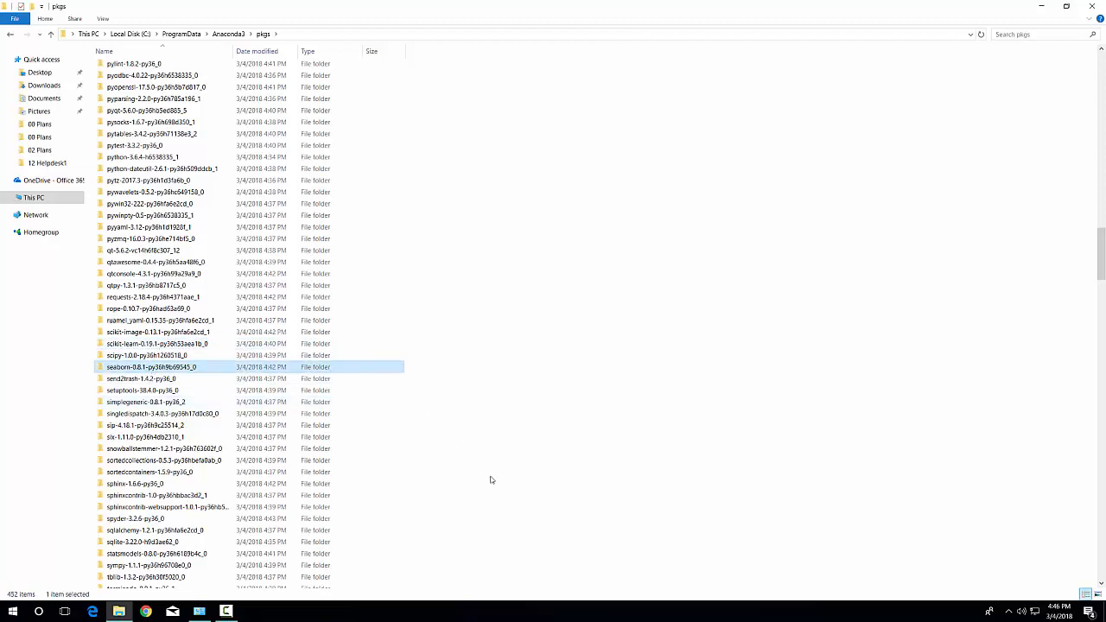
- Look through the other installed package folders in the pkgs folder
scroll(490, 477, "down", 3)
scroll(490, 479, "down", 1)
scroll(490, 480, "down", 3)
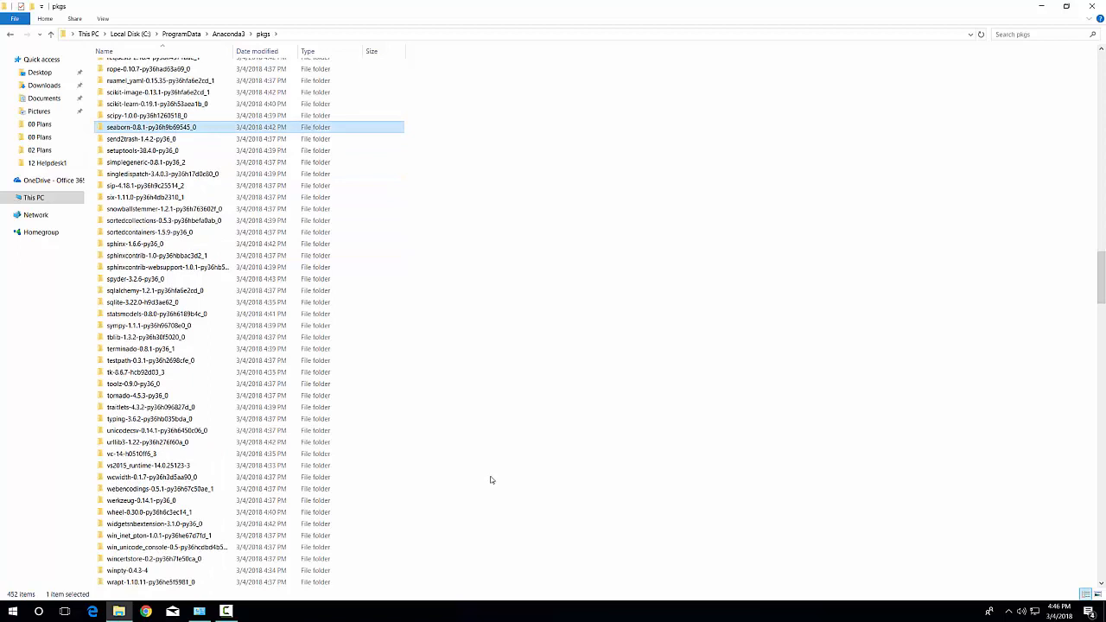
scroll(490, 479, "down", 1)
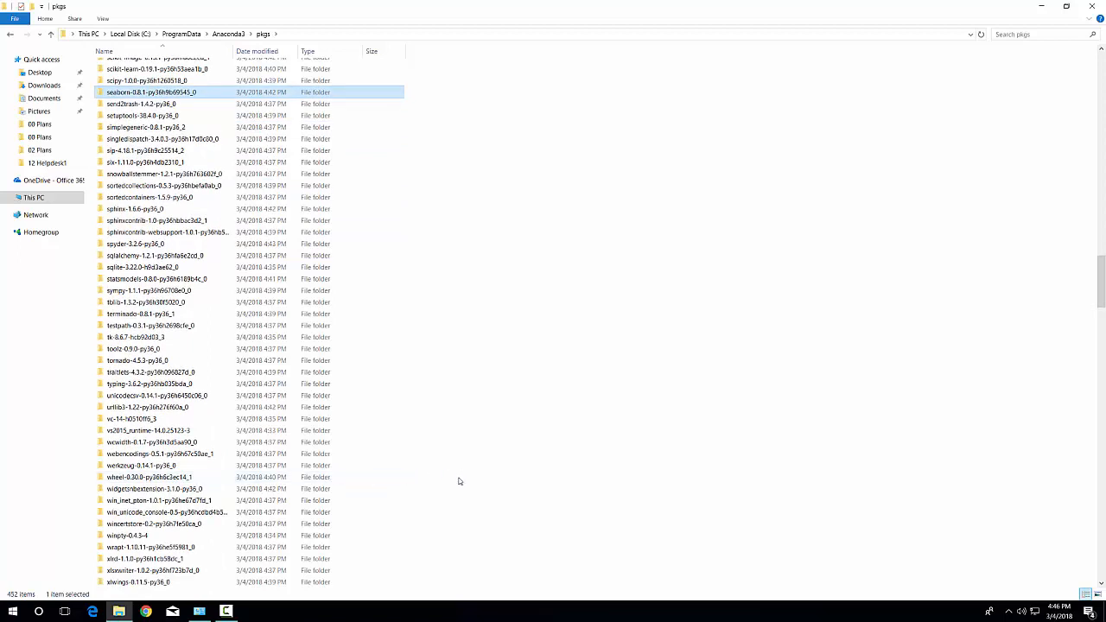
scroll(384, 463, "down", 3)
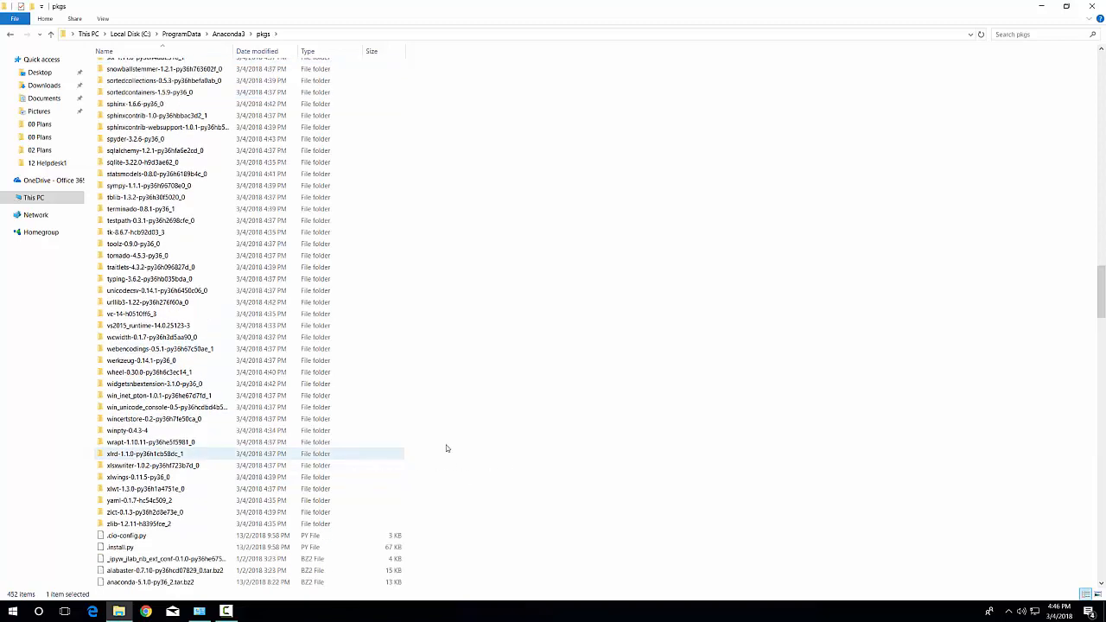
scroll(559, 374, "up", 17)
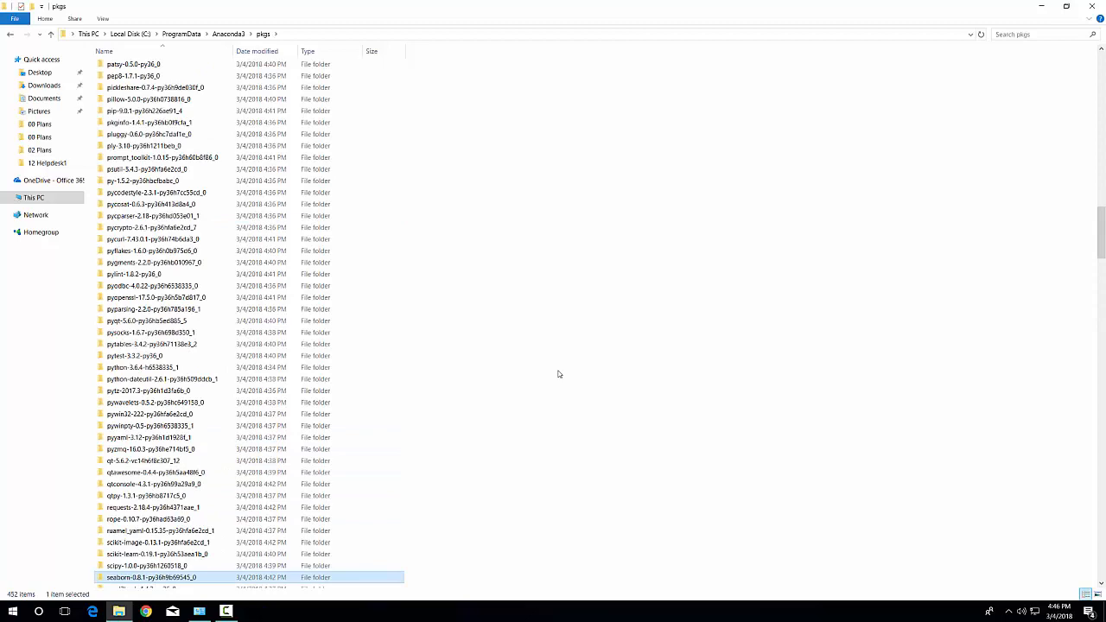
scroll(558, 374, "up", 20)
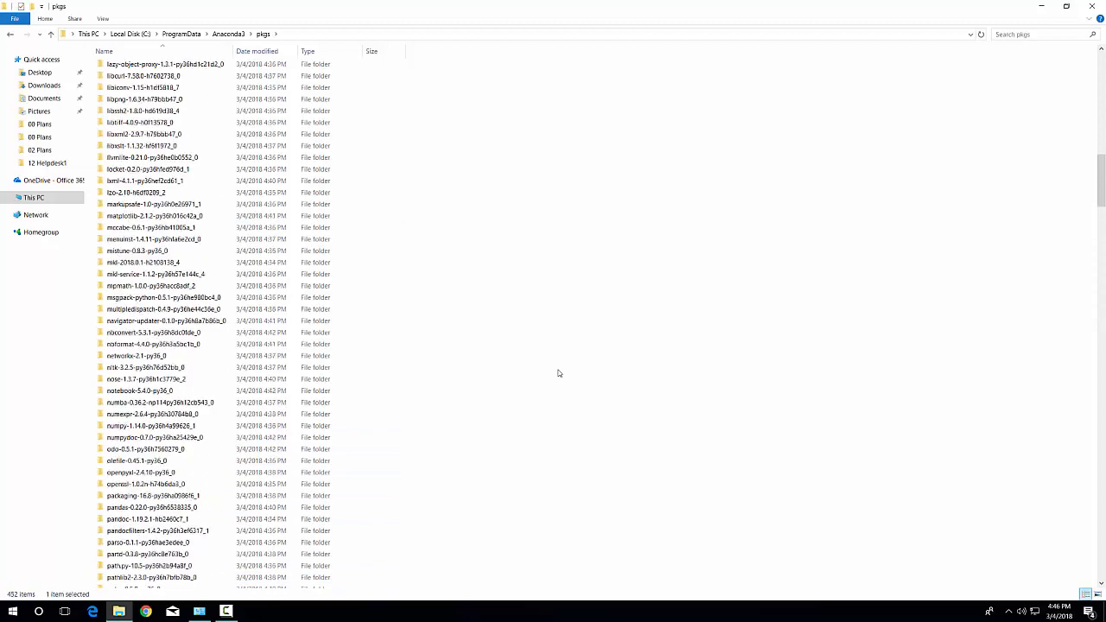
- Close the pkgs folder window, search Windows for "ana" and start Anaconda Navigator
scroll(558, 373, "up", 12)
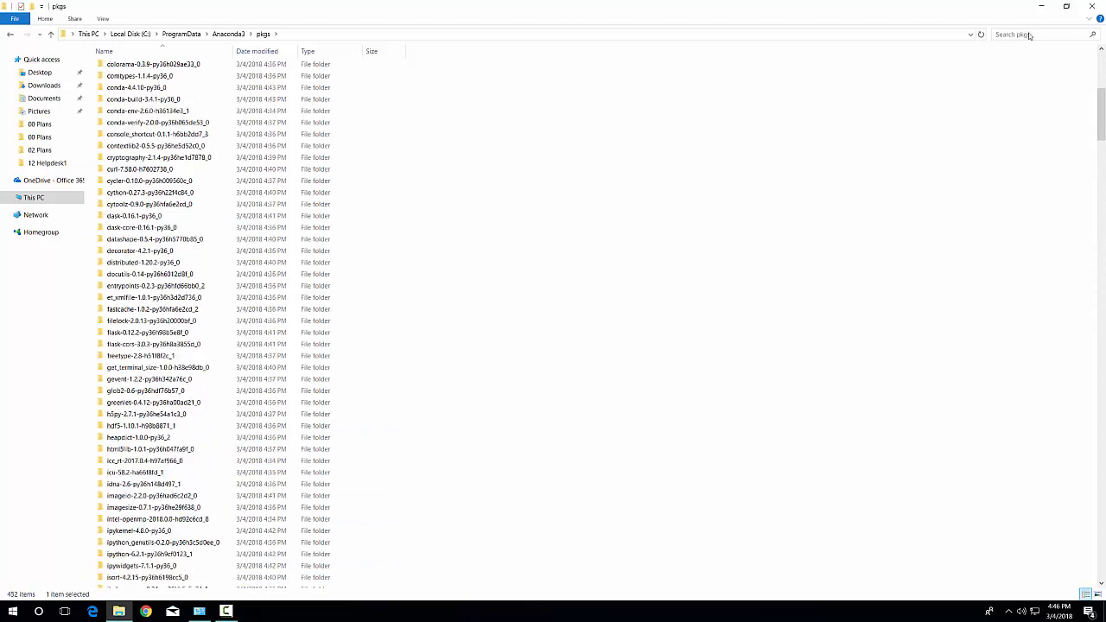
left_click(1094, 6)
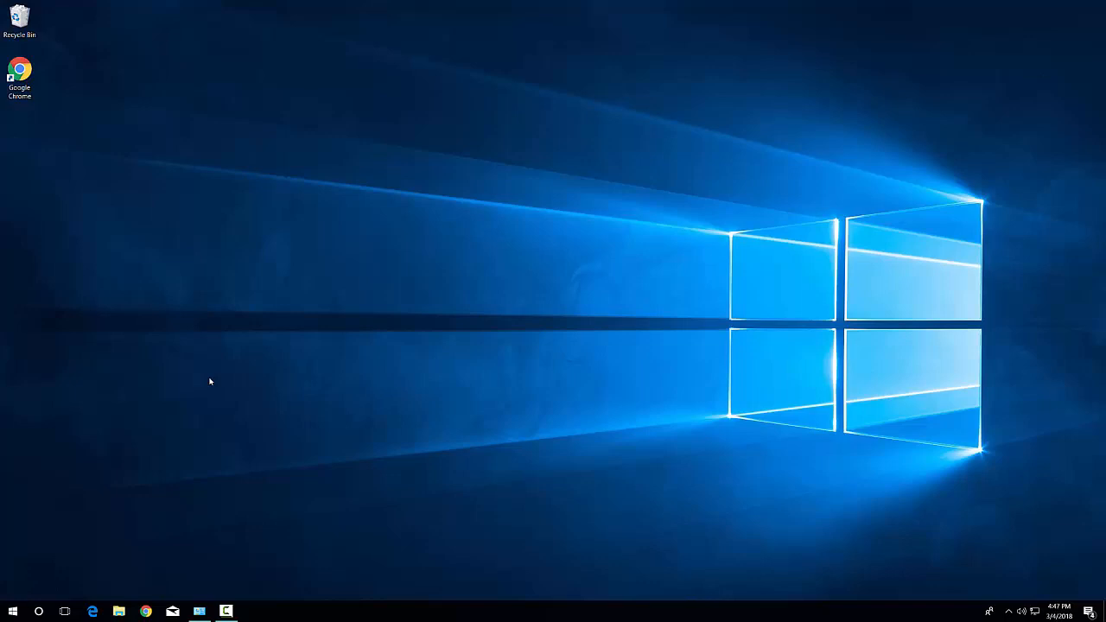
left_click(12, 610)
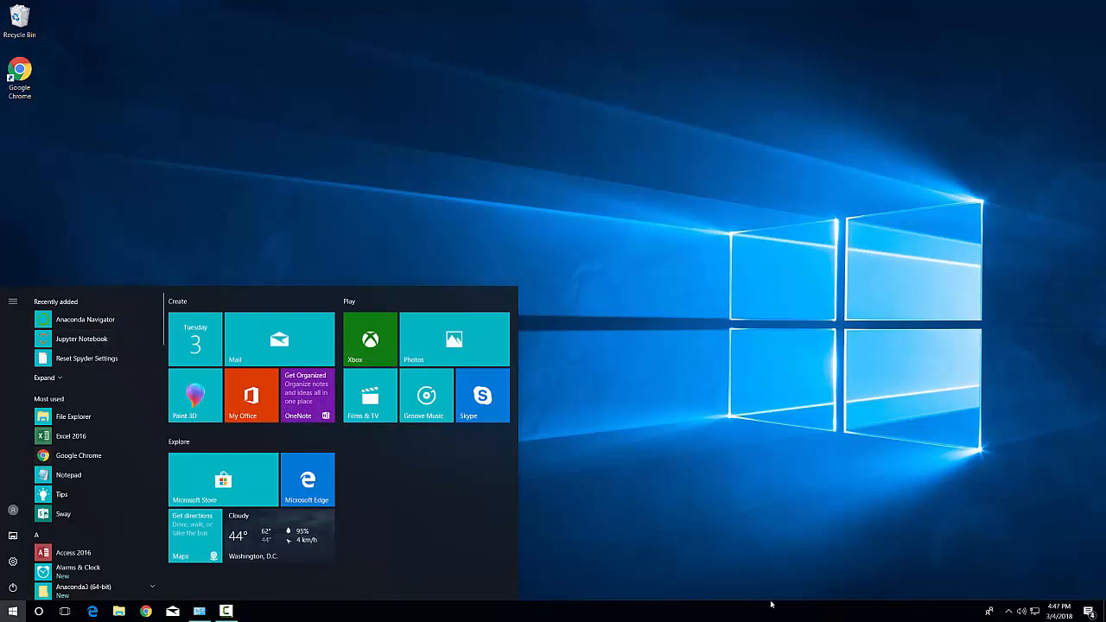
left_click(573, 469)
left_click(38, 612)
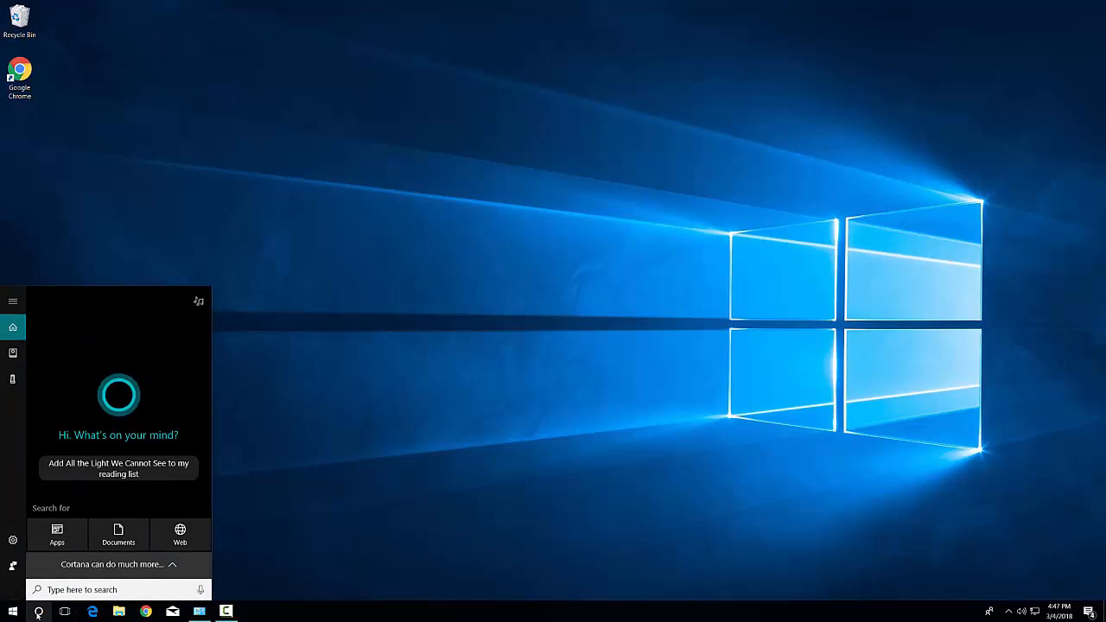
type("ana")
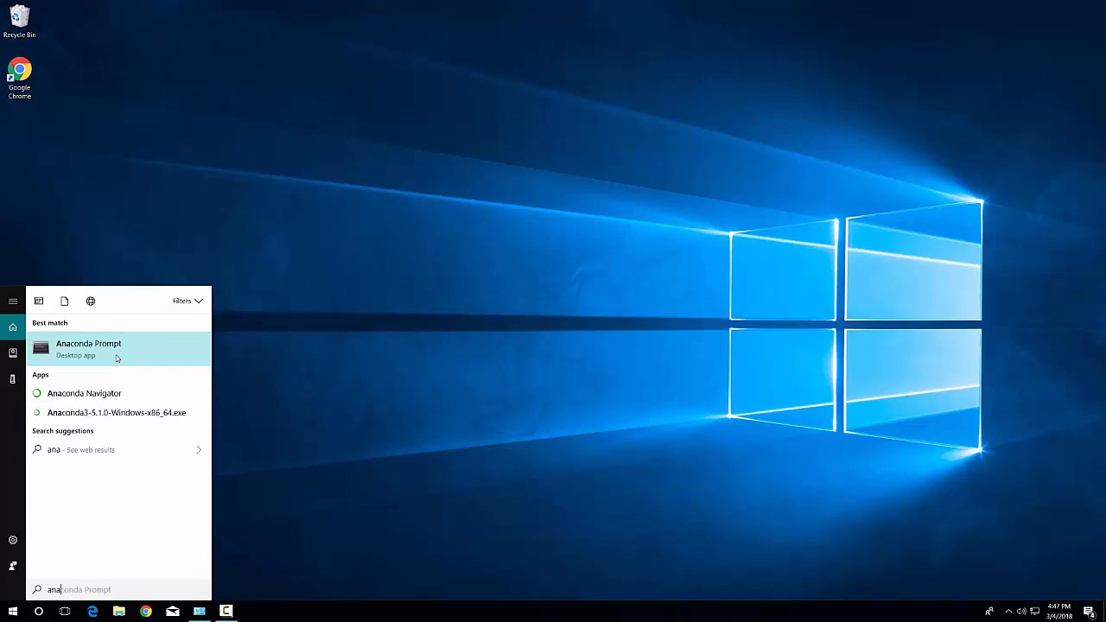
left_click(101, 395)
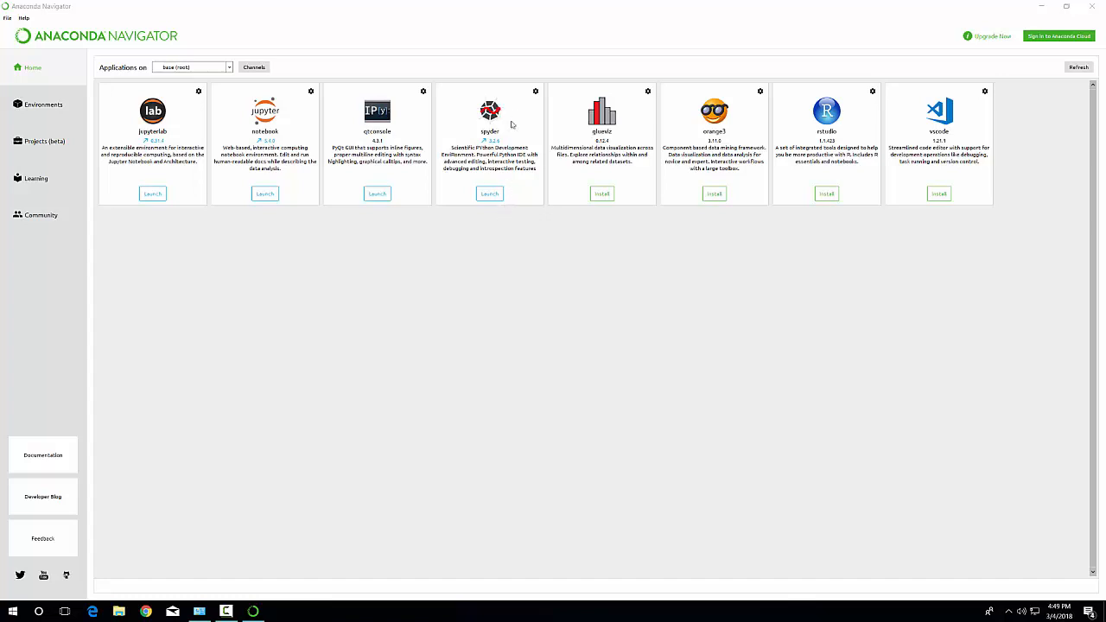
- Launch Jupyter Notebook from the base (root) environment and copy its localhost:8888/tree address
left_click(265, 194)
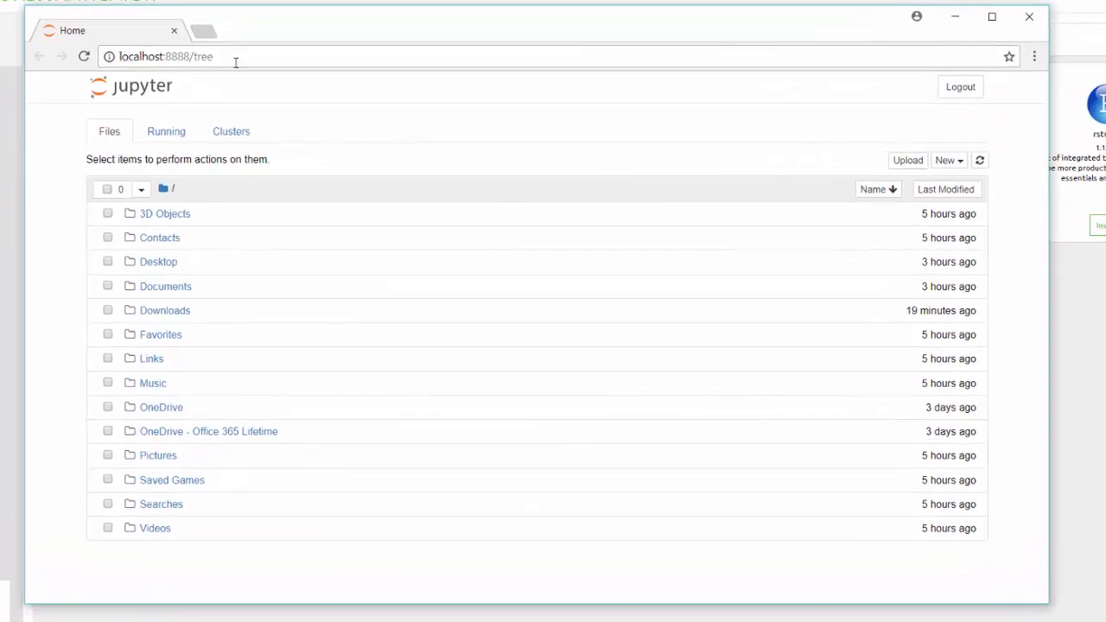
left_click_drag(213, 57, 119, 56)
key("ctrl+c")
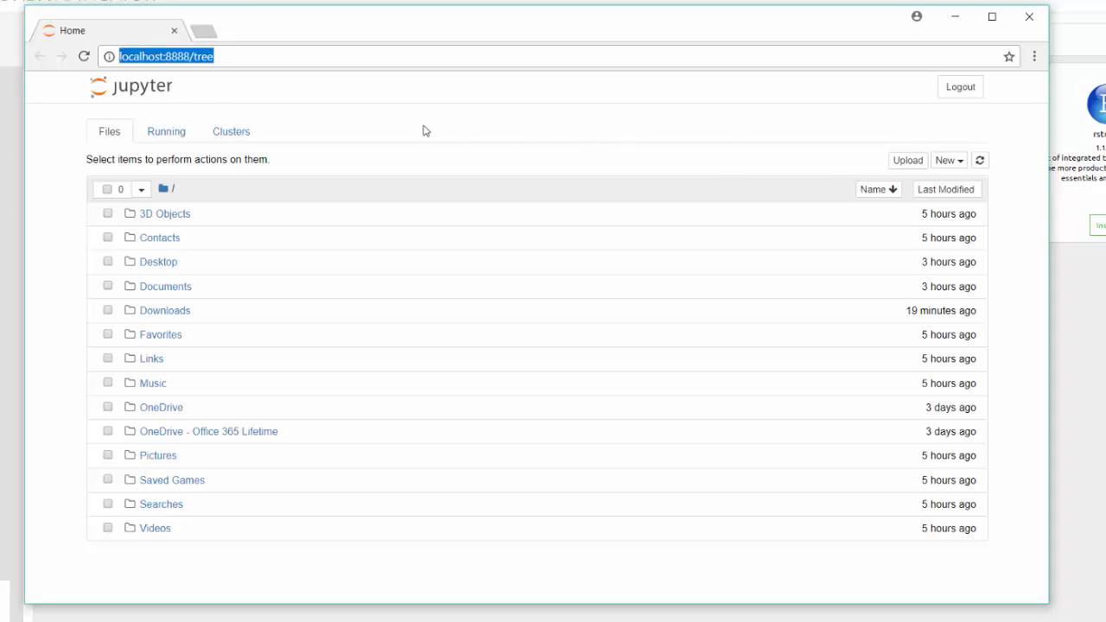
- Close the Jupyter browser window and quit Anaconda Navigator without selecting the running notebook application for closing
left_click(1029, 18)
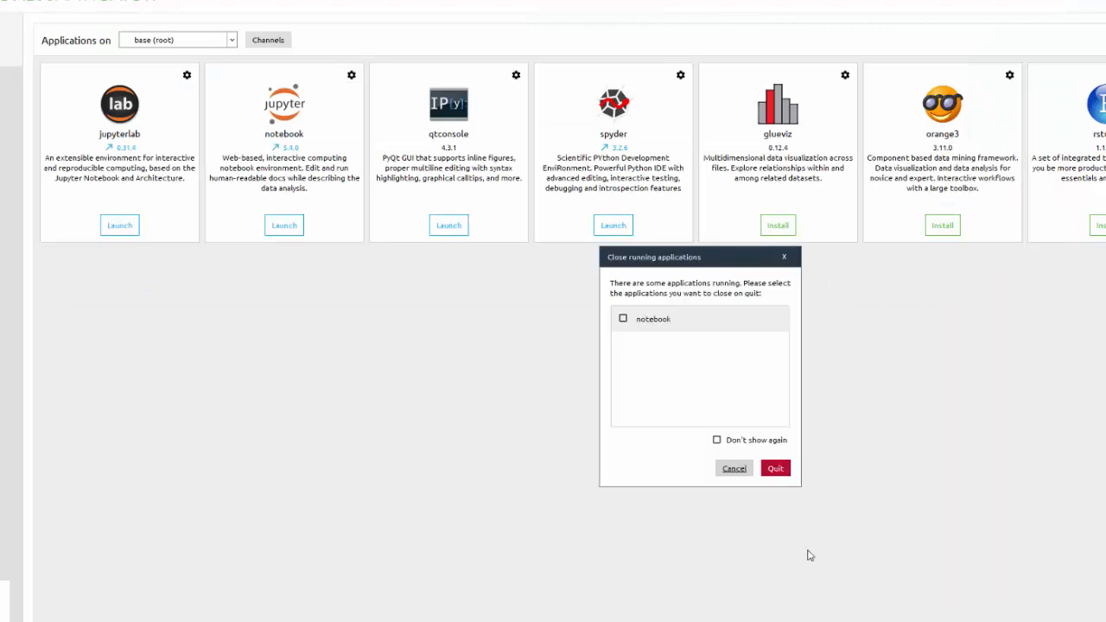
left_click(778, 469)
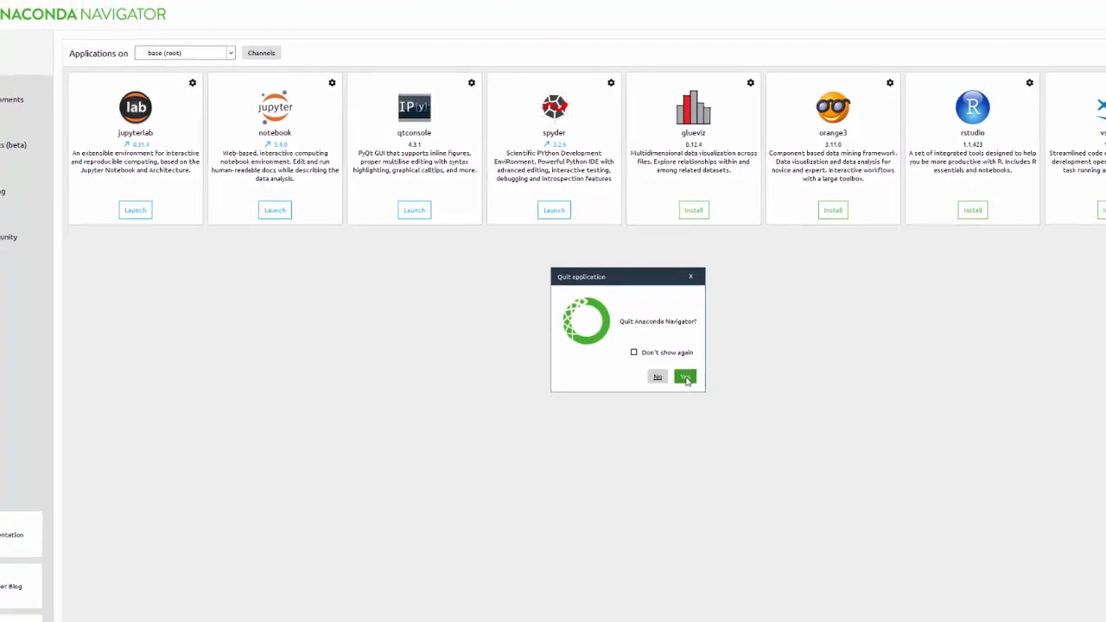
left_click(738, 405)
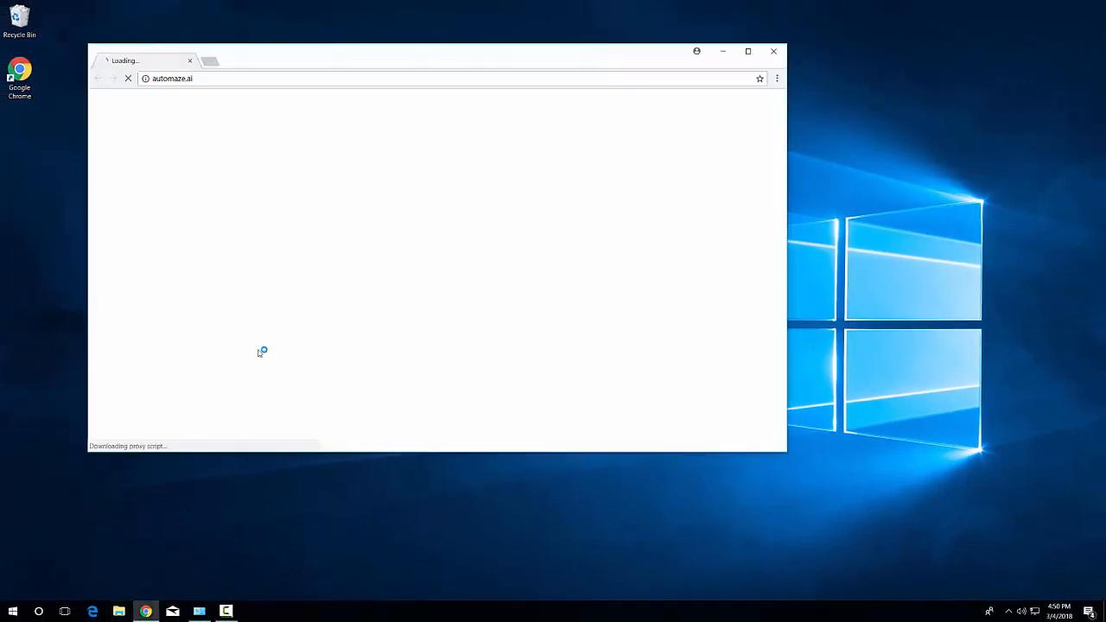
- Load the copied address localhost:8888/tree in the Chrome window in place of automaze.ai
left_click(246, 78)
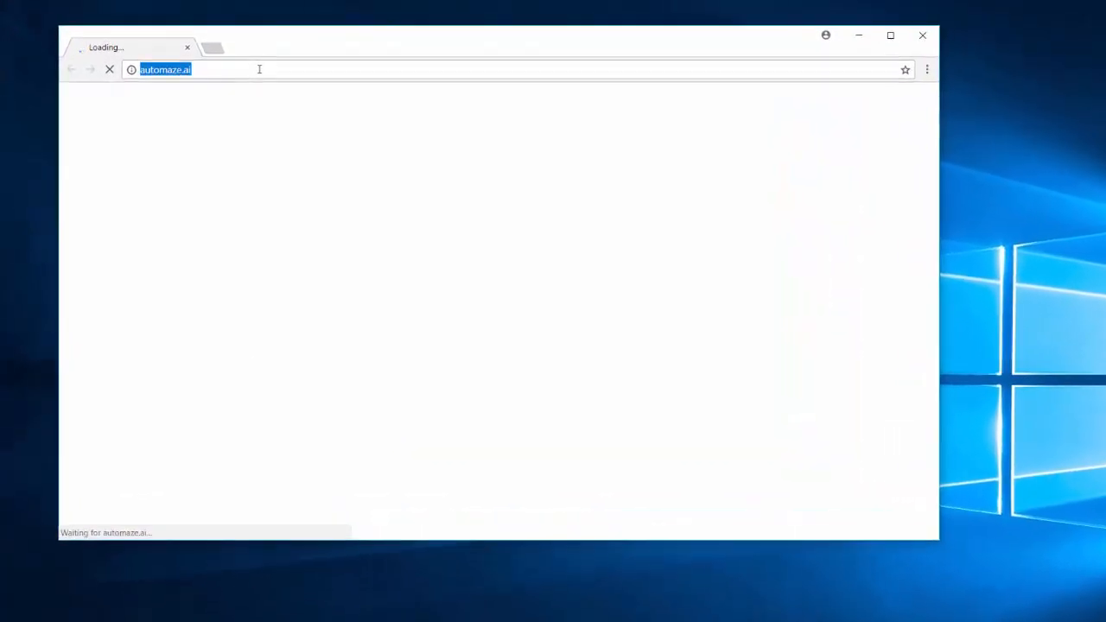
key("ctrl+v")
key("Return")
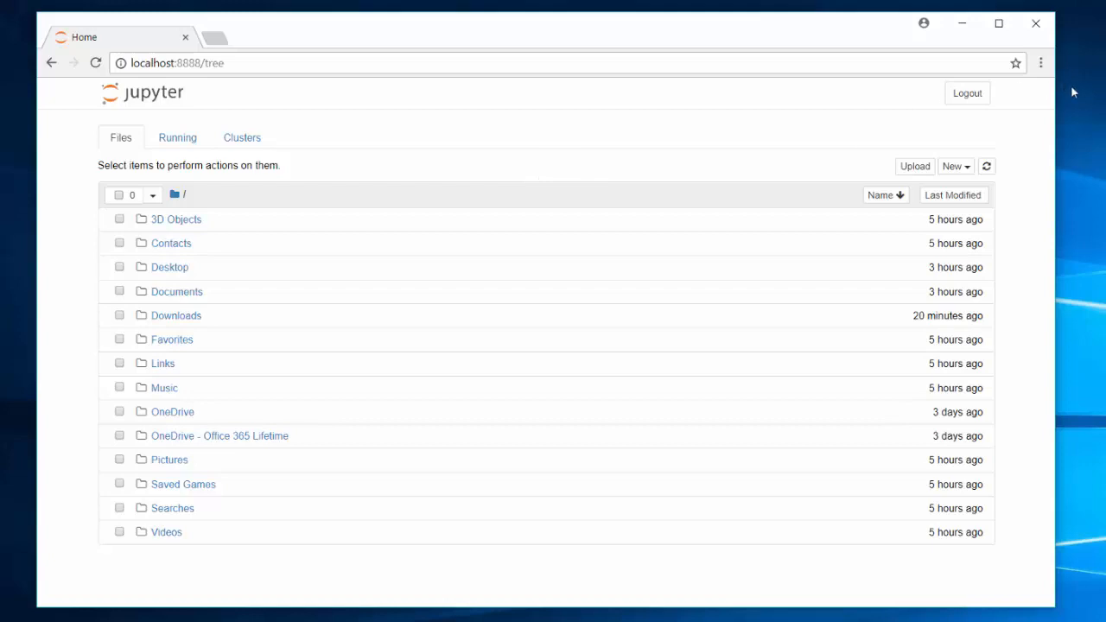
- Open the Microsoft Azure Notebooks site at notebooks.azure.com in a new browser tab
left_click(213, 40)
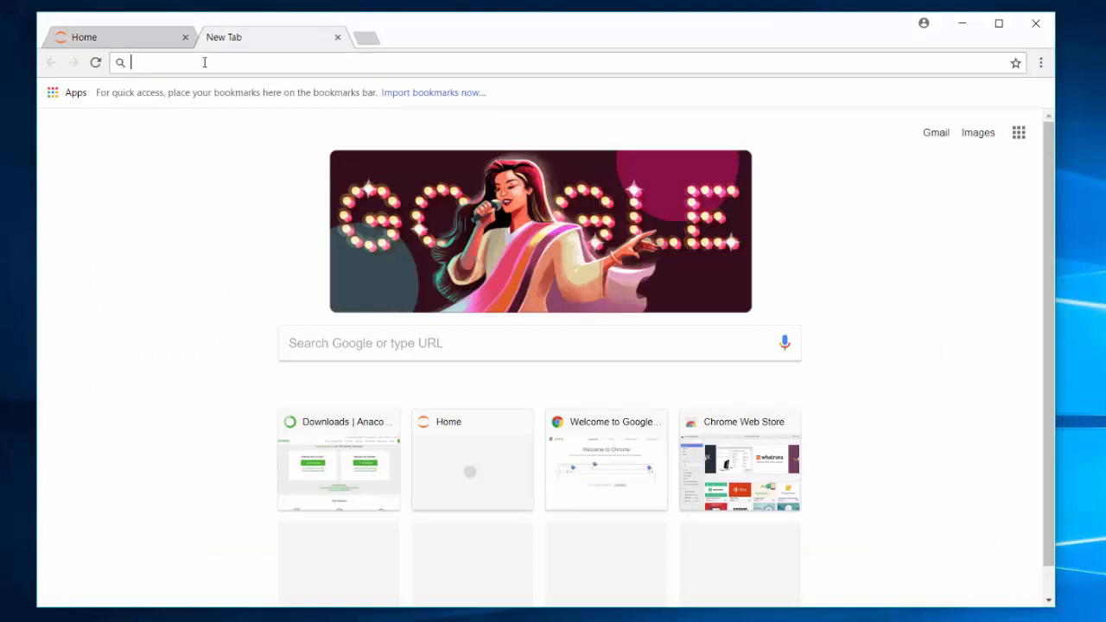
type("no")
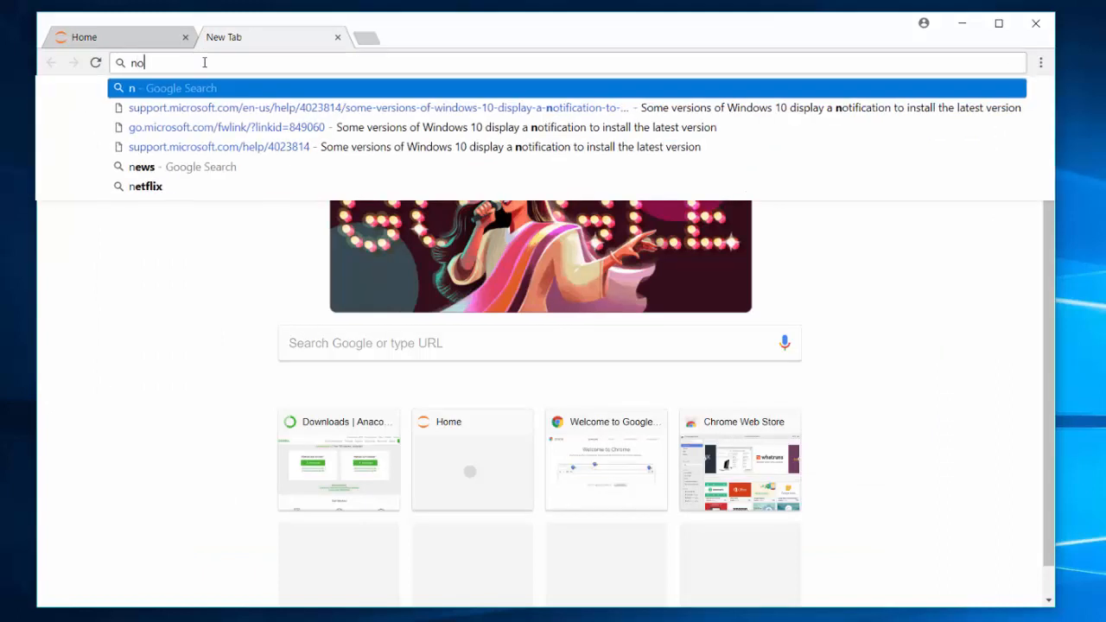
type("tebook.azure.com")
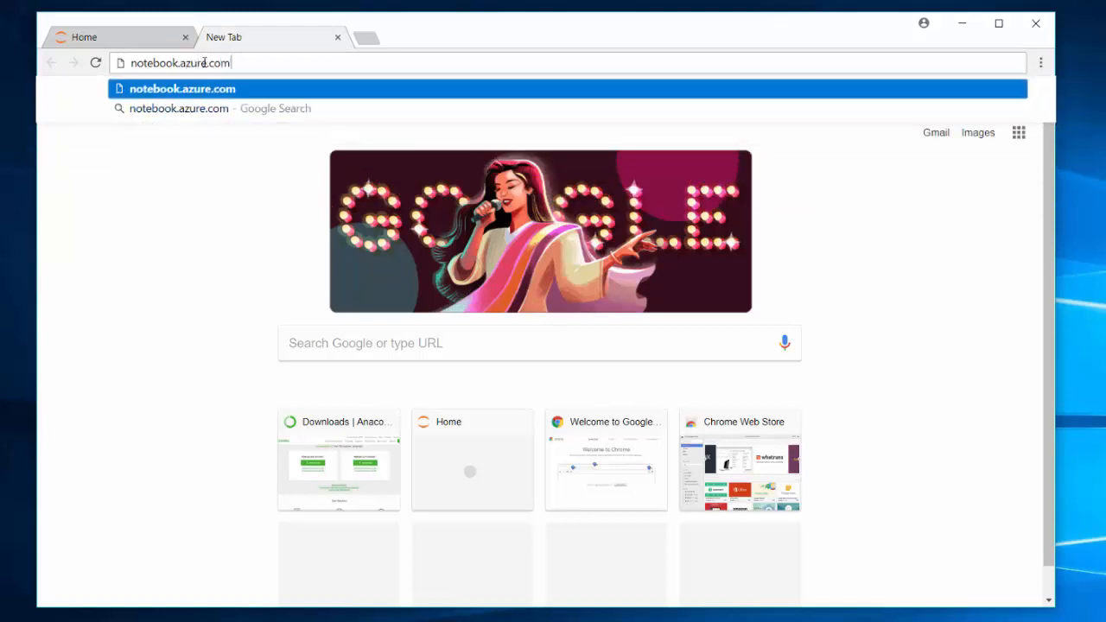
key("Return")
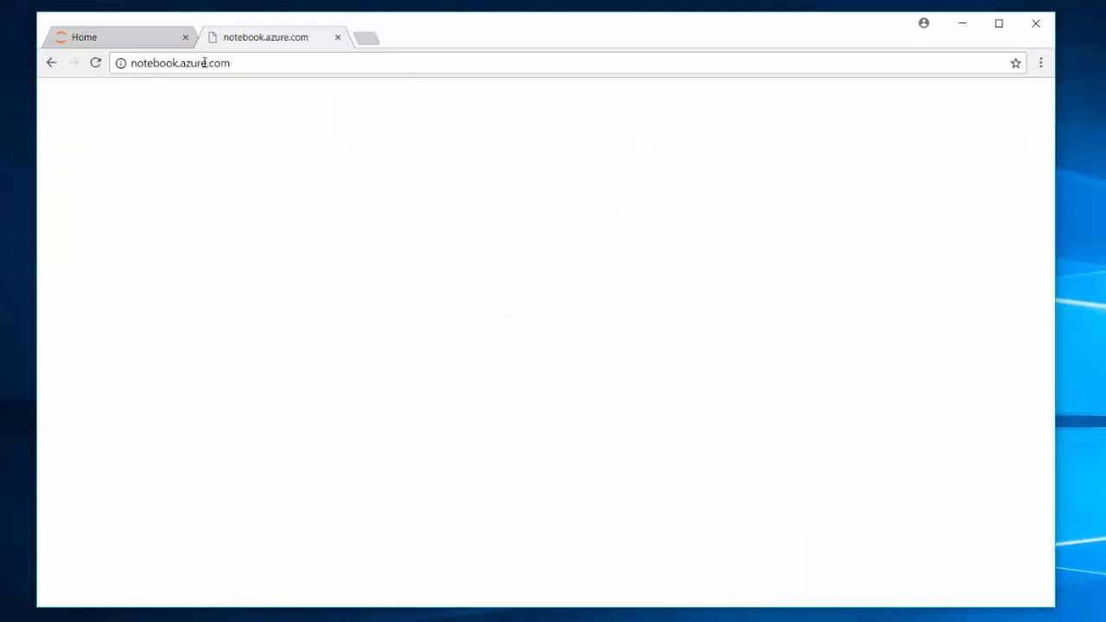
left_click(177, 64)
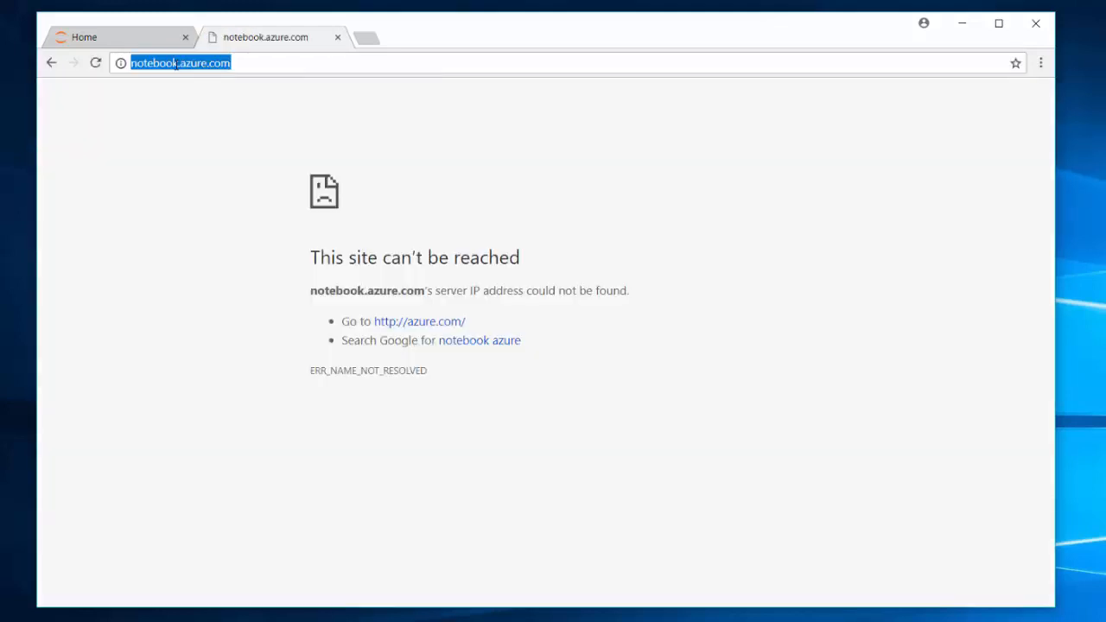
left_click(179, 66)
type("s")
key("Return")
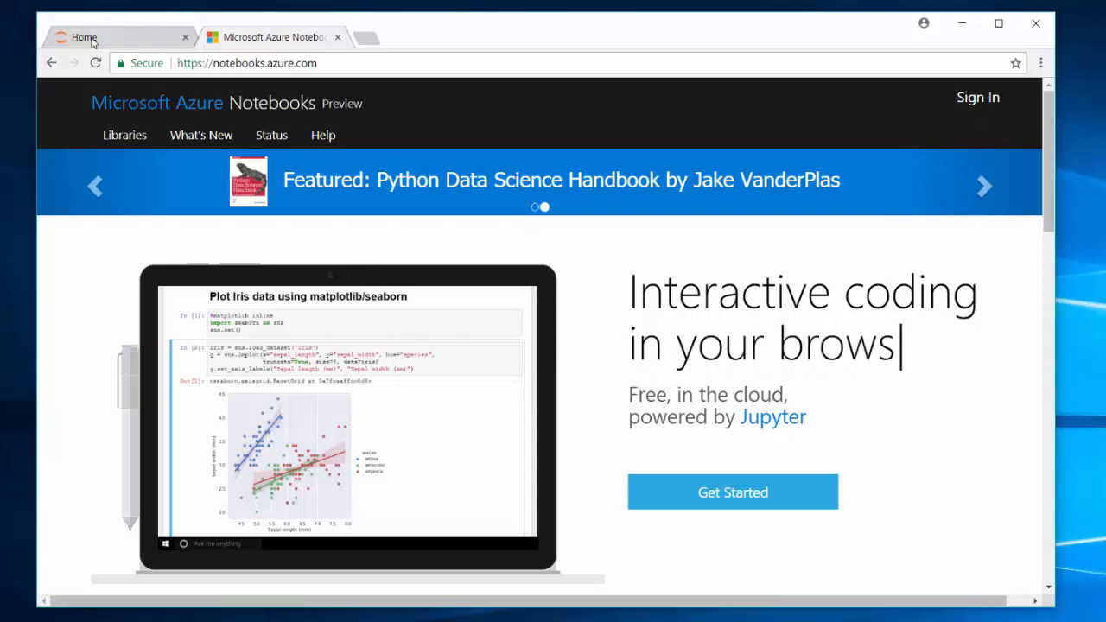
- Return to the local Jupyter file list and create a new Python 3 notebook
left_click(164, 39)
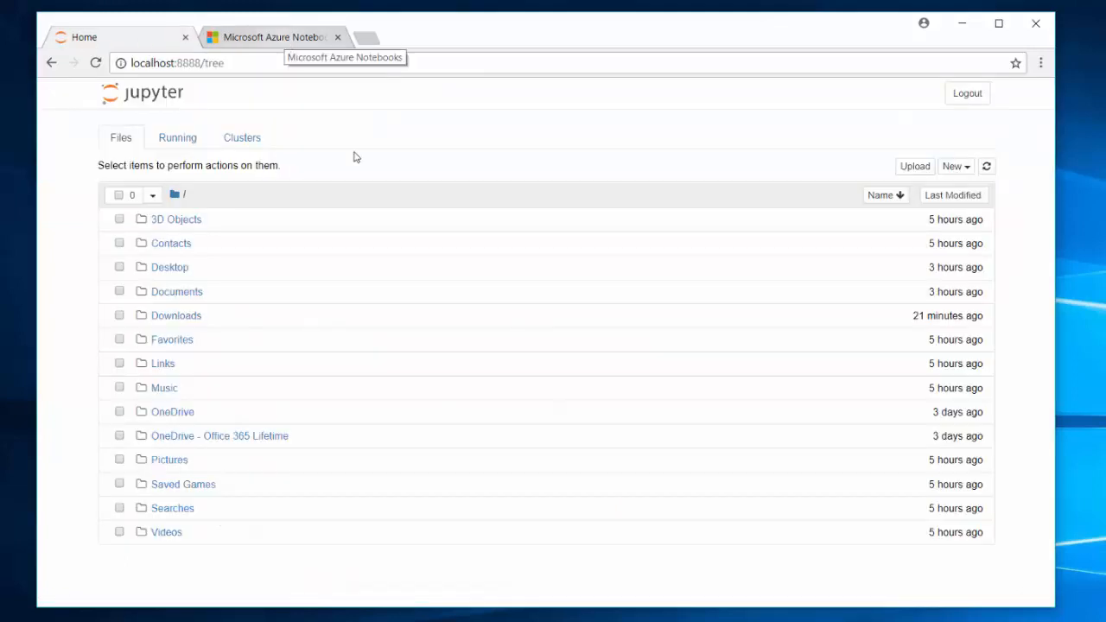
left_click(965, 170)
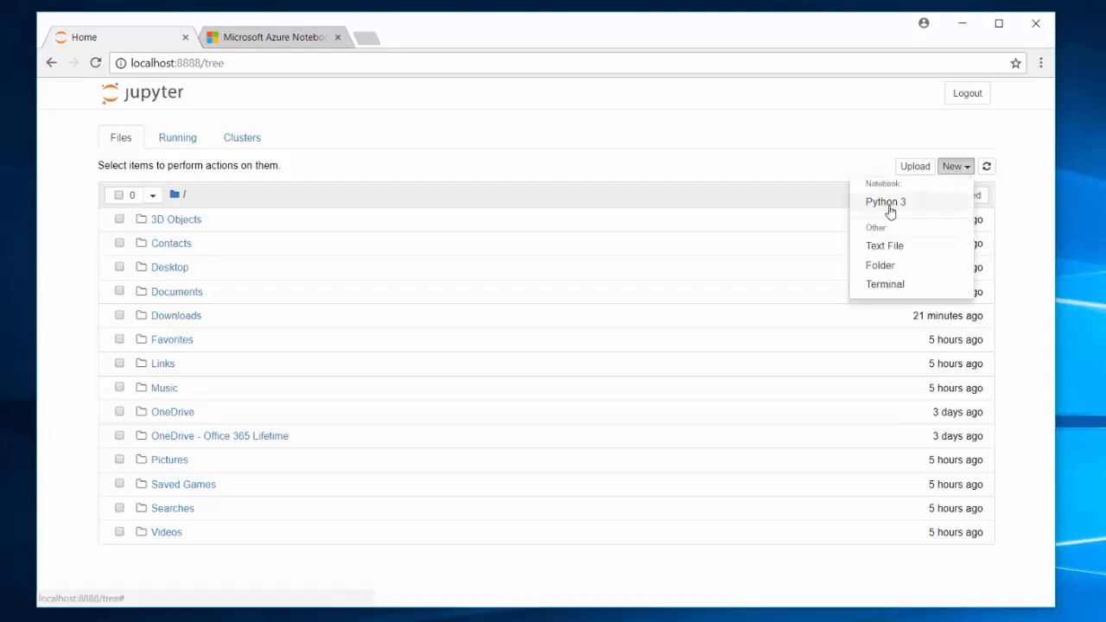
left_click(886, 202)
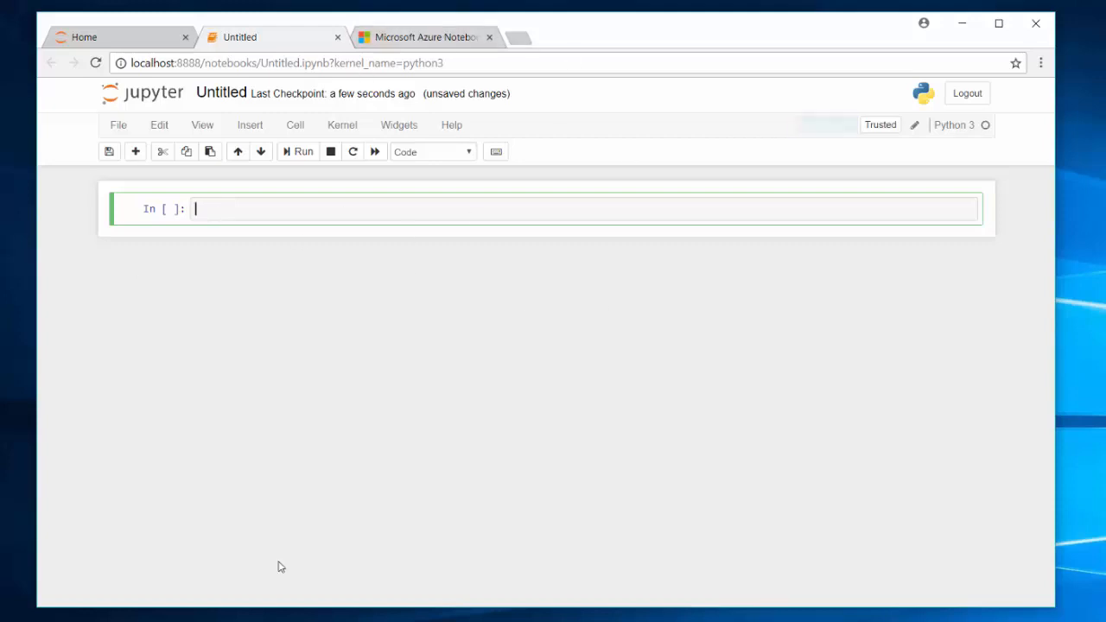
- Look through the featured libraries on the Microsoft Azure Notebooks home page
left_click(415, 38)
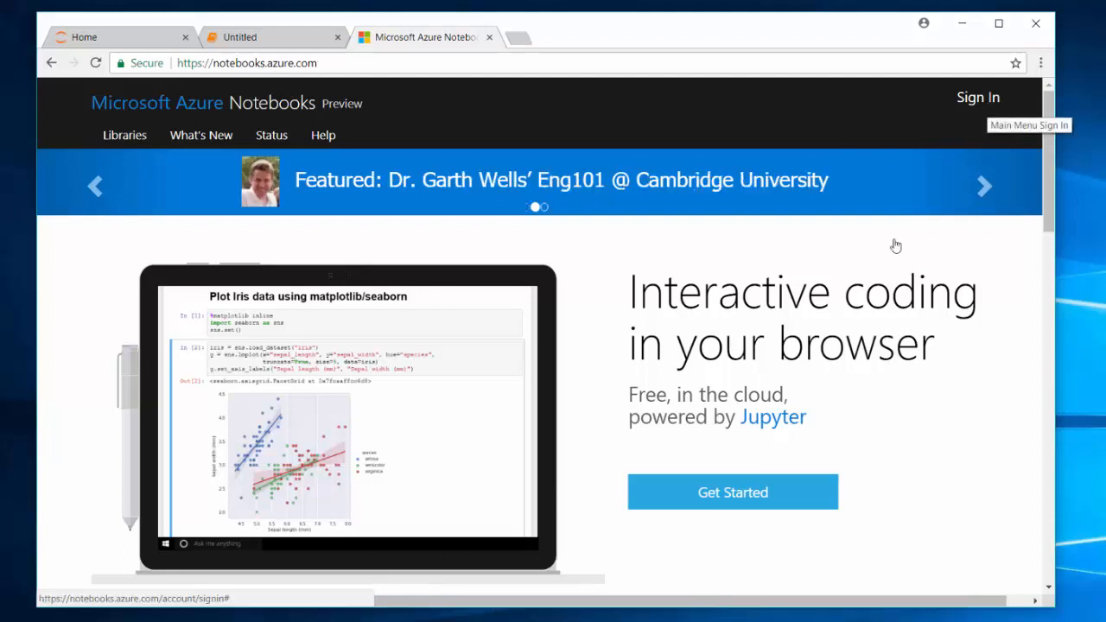
scroll(890, 398, "down", 4)
scroll(890, 397, "down", 3)
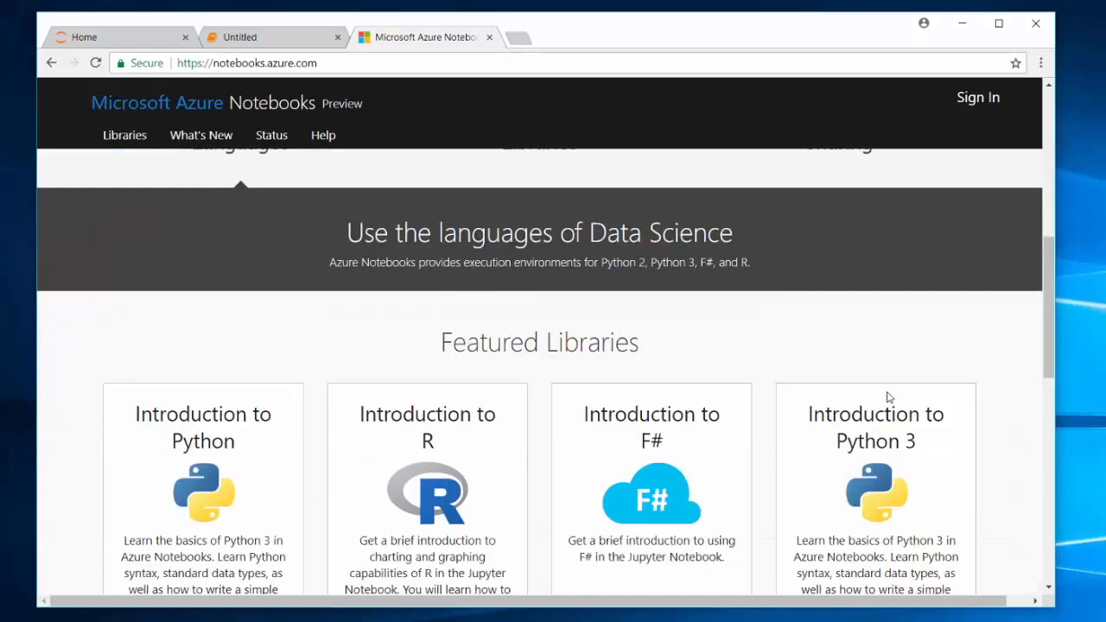
scroll(891, 396, "down", 4)
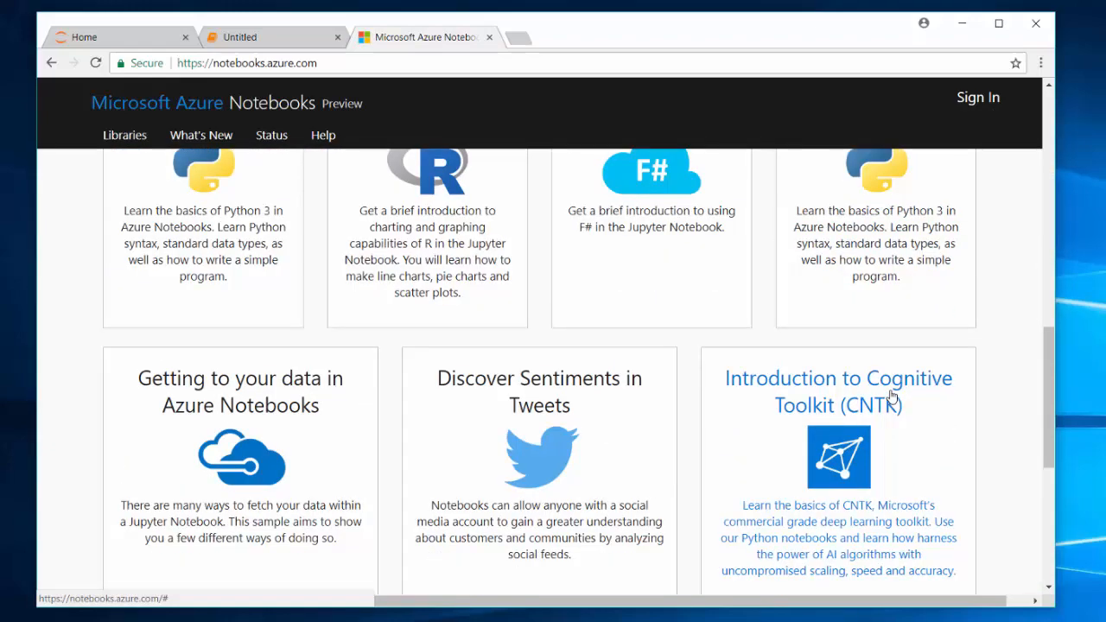
scroll(894, 393, "up", 11)
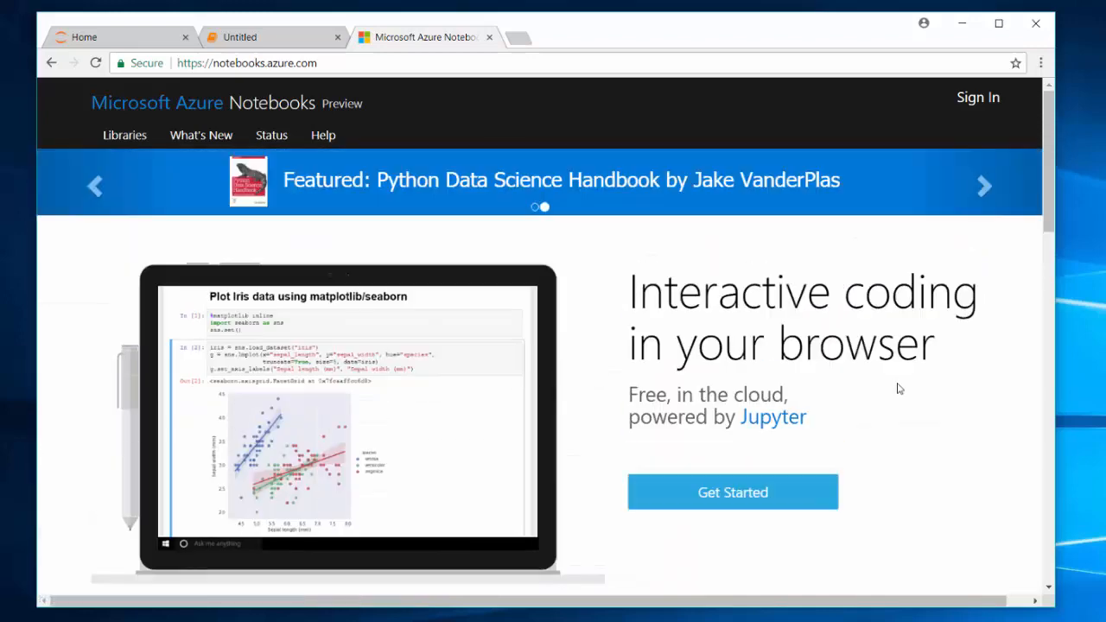
- View the local Jupyter file list and the Azure Notebooks page once more, and close the browser
left_click(121, 44)
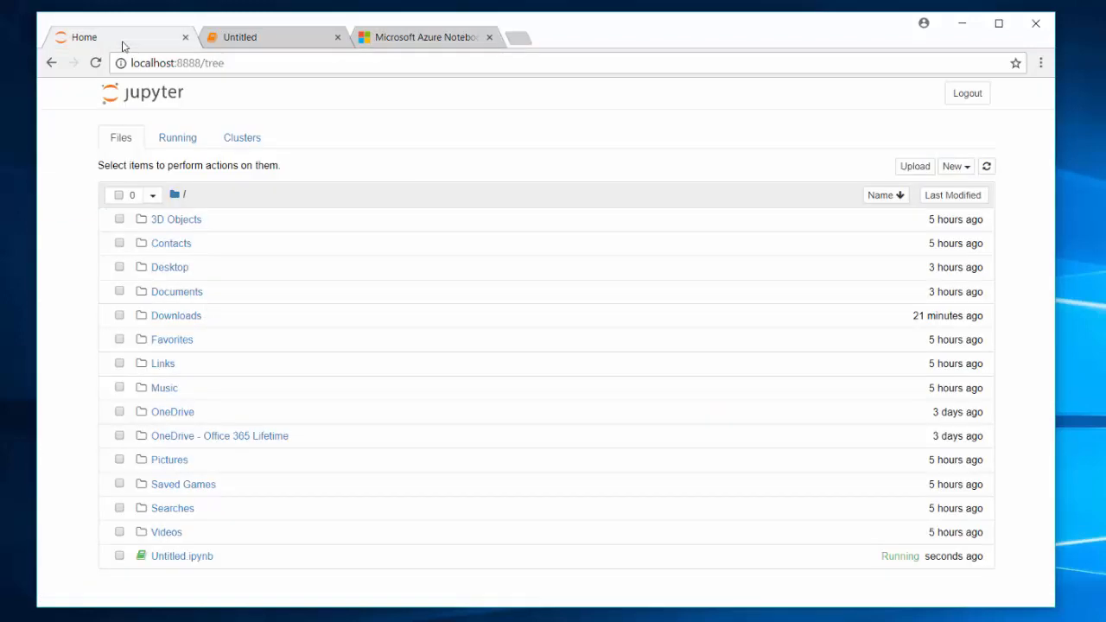
left_click(413, 43)
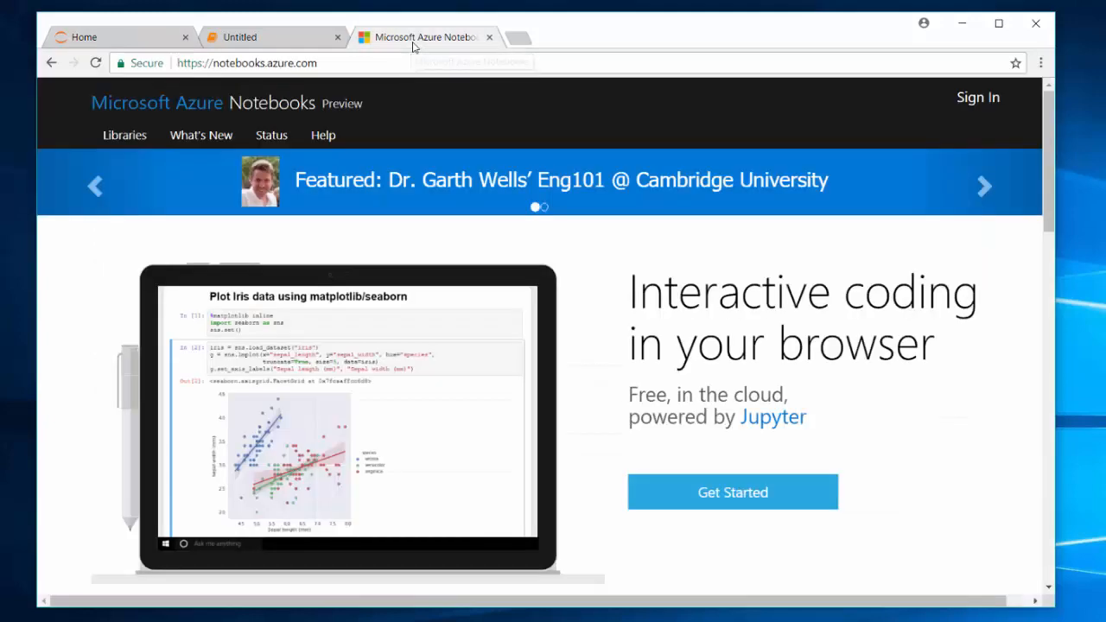
left_click(335, 56)
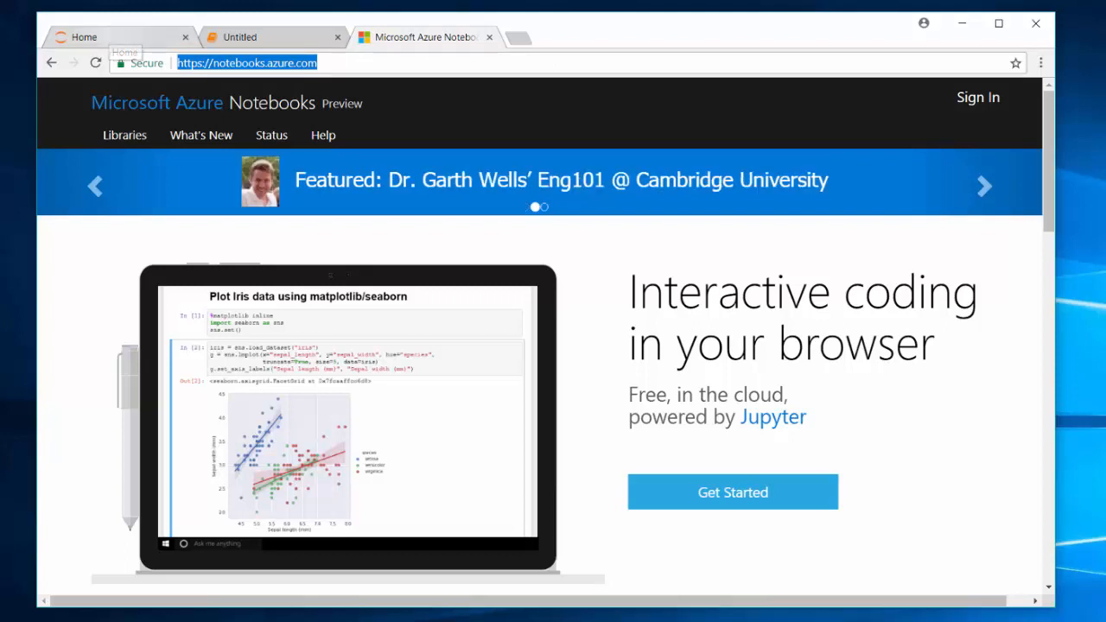
left_click(1036, 24)
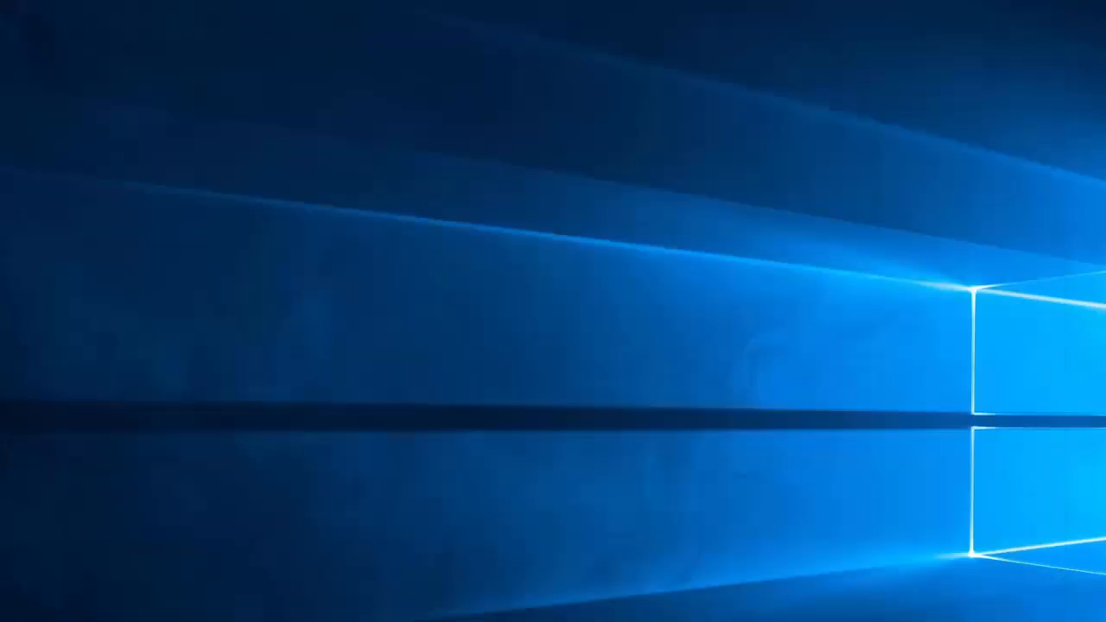